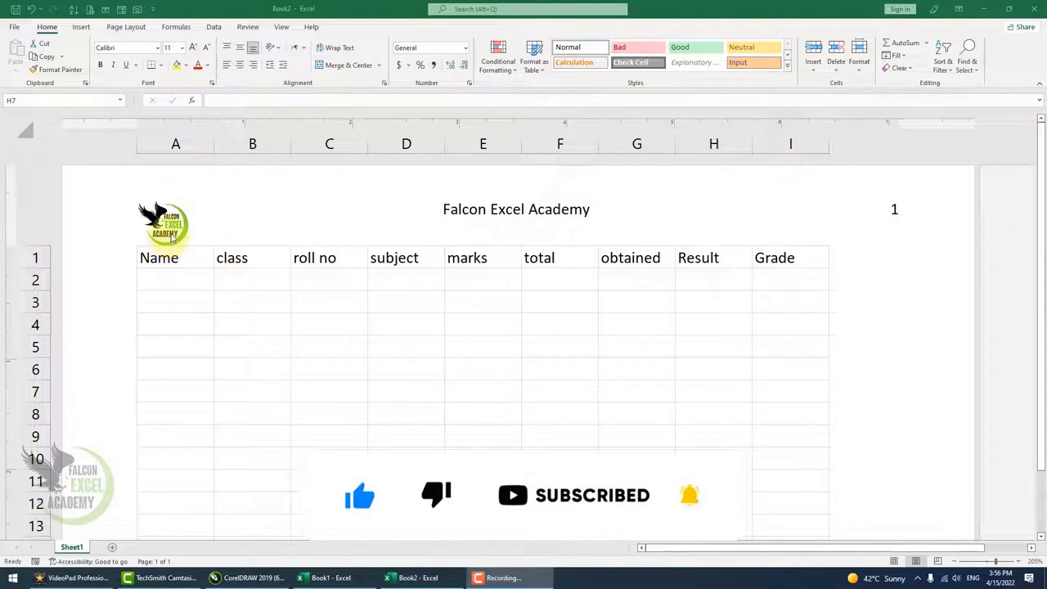
Examine the example sheet's header in Page Layout view and return it to Normal view.
{"action": "scroll", "coordinate": [176, 237], "scroll_direction": "up", "scroll_amount": 10}
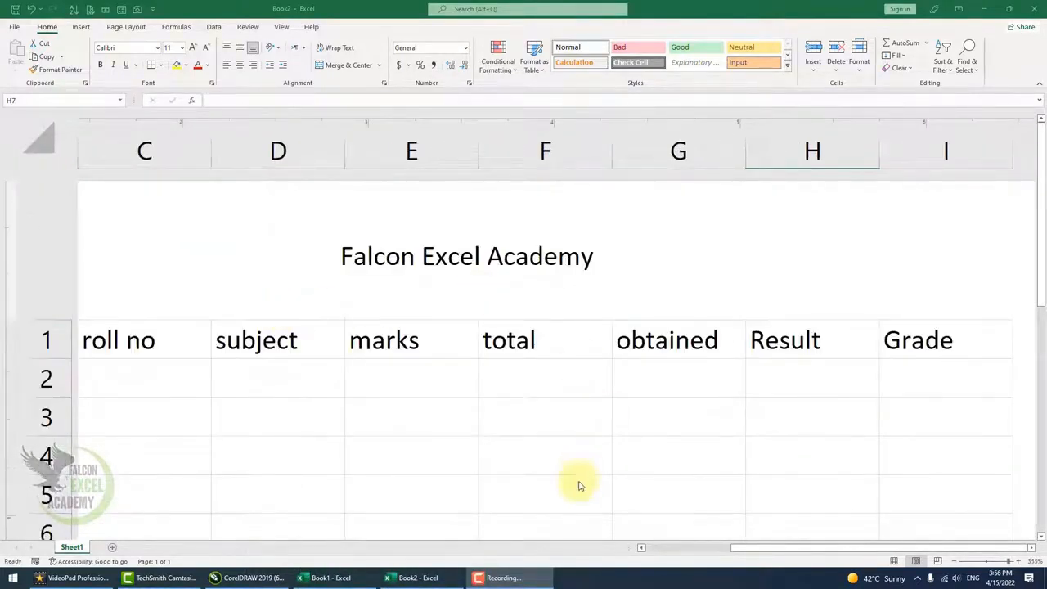
{"action": "left_click", "coordinate": [856, 549]}
{"action": "left_click_drag", "start_coordinate": [853, 549], "coordinate": [766, 542]}
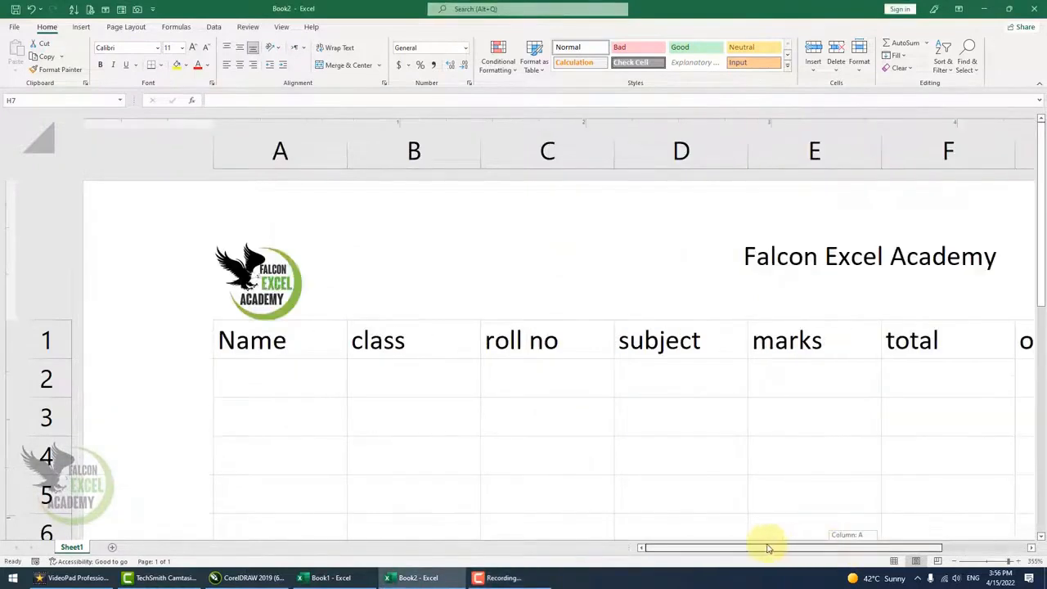
{"action": "scroll", "coordinate": [689, 449], "scroll_direction": "down", "scroll_amount": 5}
{"action": "scroll", "coordinate": [746, 423], "scroll_direction": "down", "scroll_amount": 2}
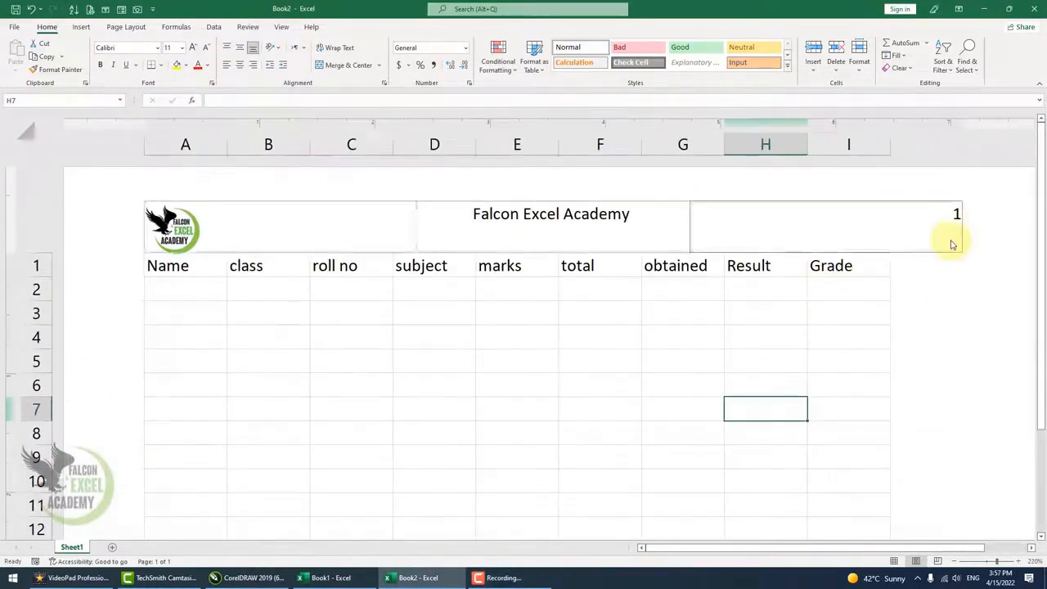
{"action": "left_click", "coordinate": [366, 371]}
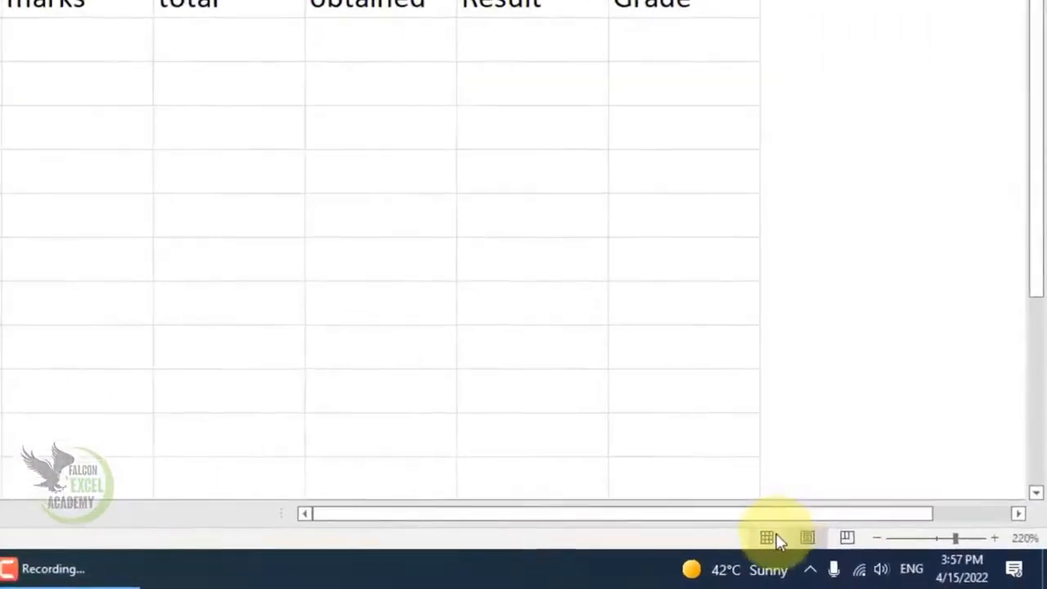
{"action": "left_click", "coordinate": [769, 538]}
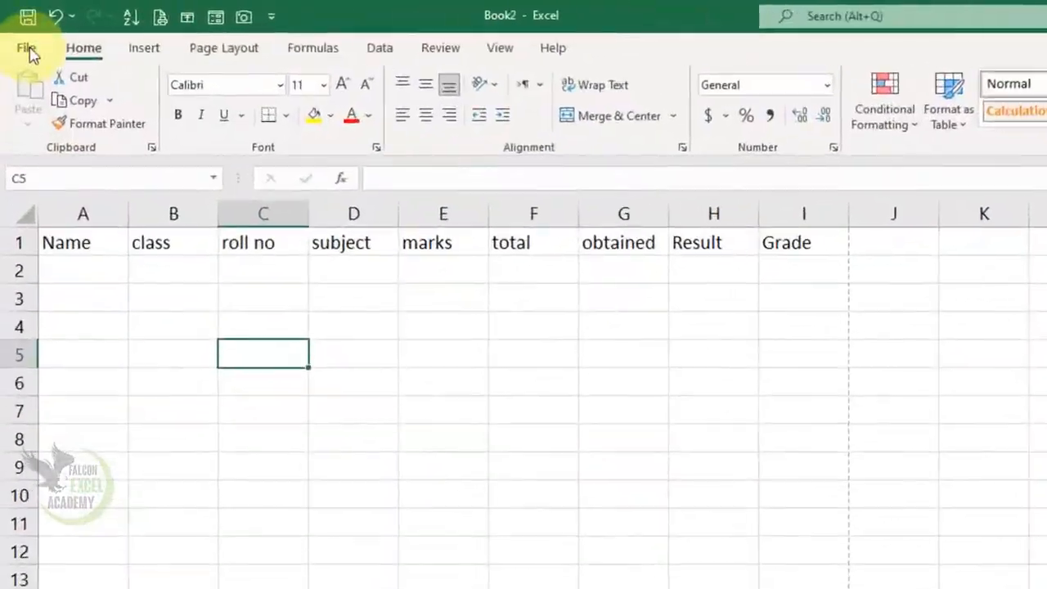
Preview how the example sheet prints with its header.
{"action": "left_click", "coordinate": [28, 51]}
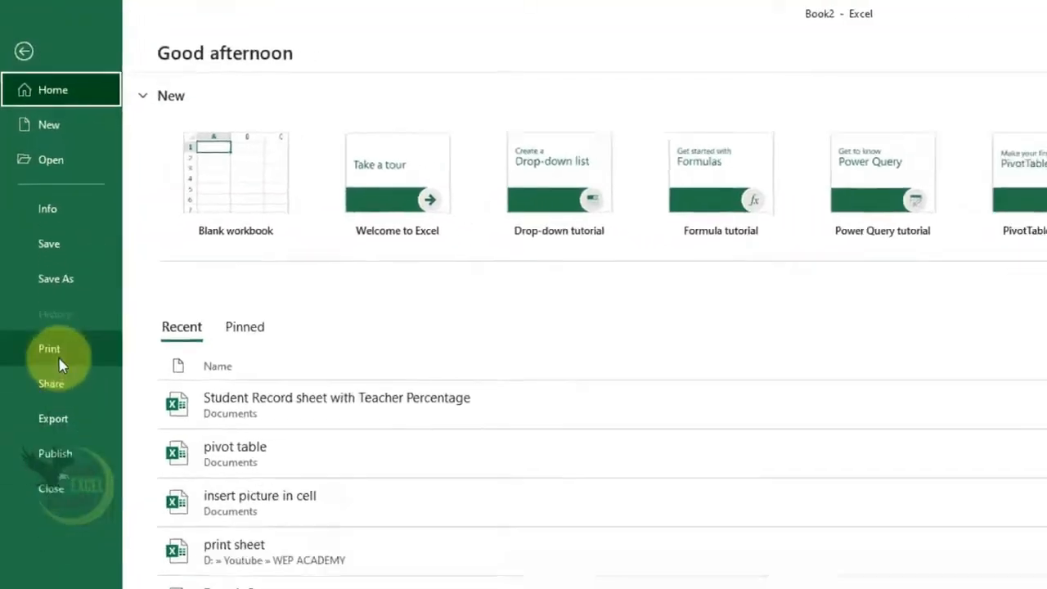
{"action": "left_click", "coordinate": [58, 358]}
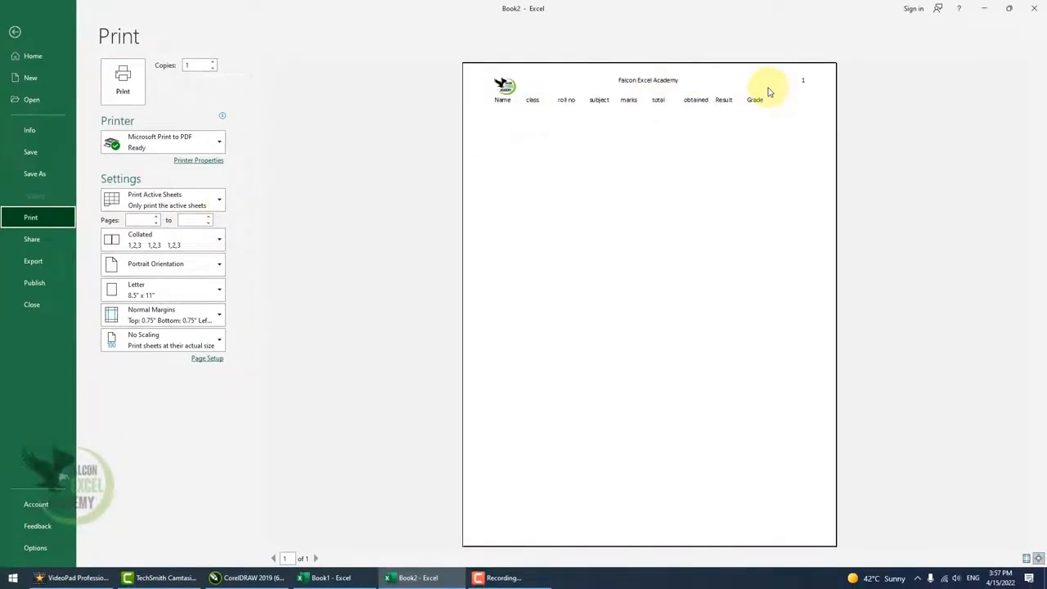
{"action": "key", "text": "Escape"}
{"action": "left_click", "coordinate": [313, 261]}
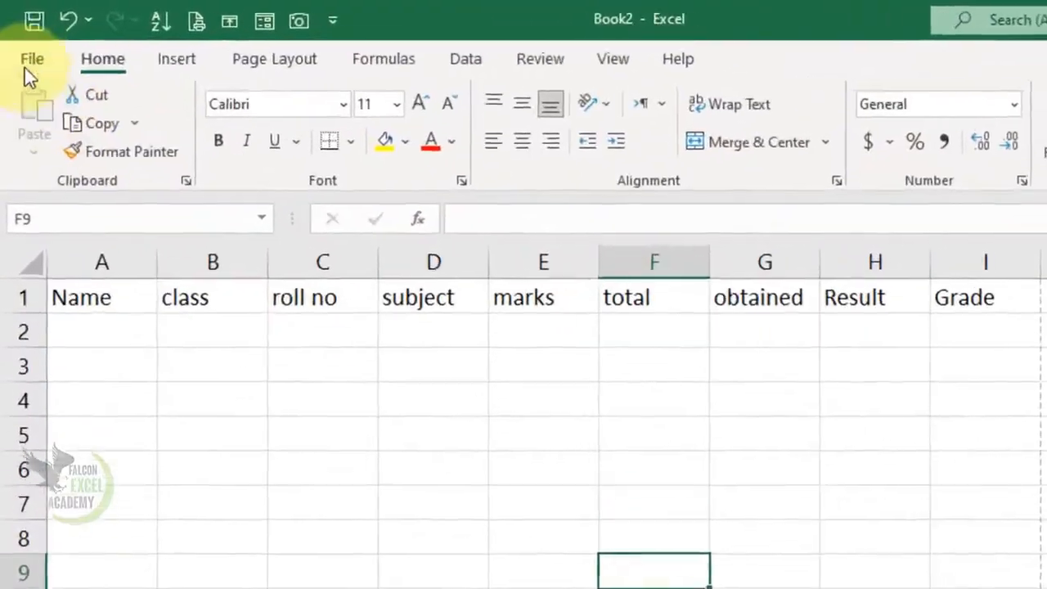
Create a new blank workbook.
{"action": "left_click", "coordinate": [29, 67]}
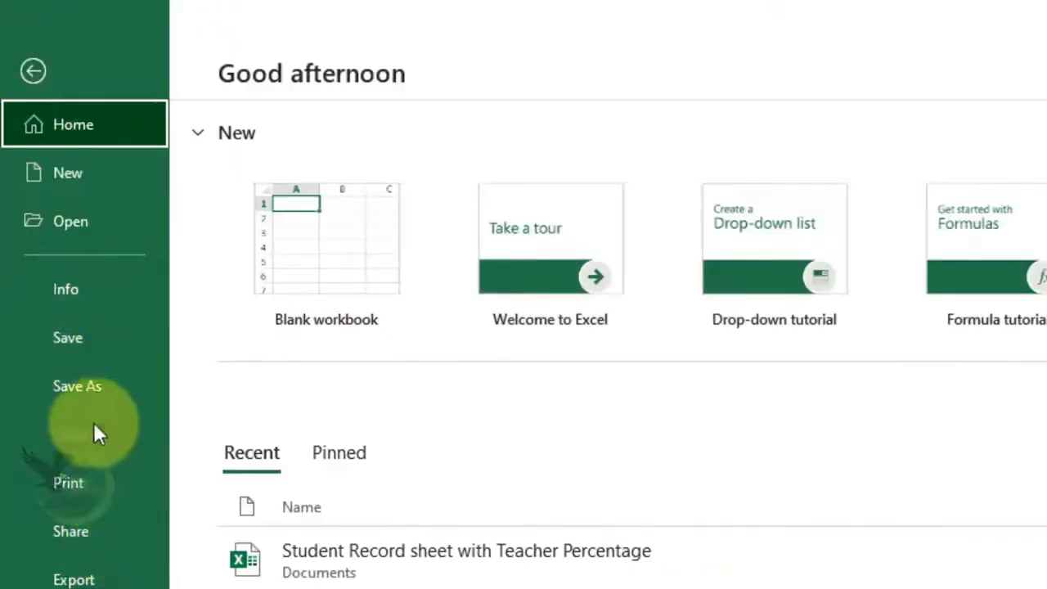
{"action": "left_click", "coordinate": [82, 174]}
{"action": "left_click", "coordinate": [327, 273]}
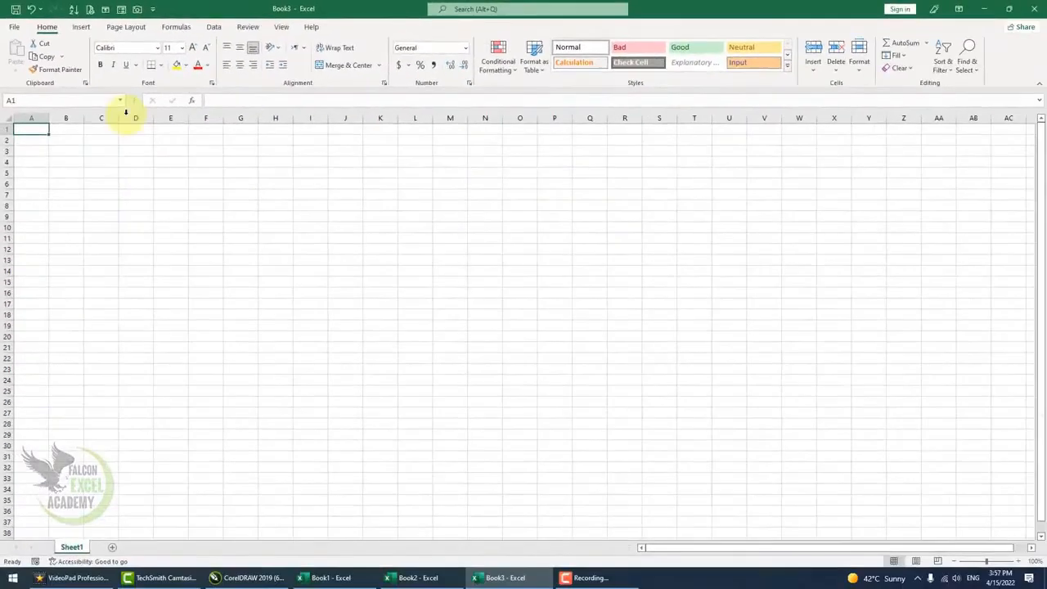
Switch the new workbook to Page Layout view and enlarge the page.
{"action": "left_click", "coordinate": [391, 36]}
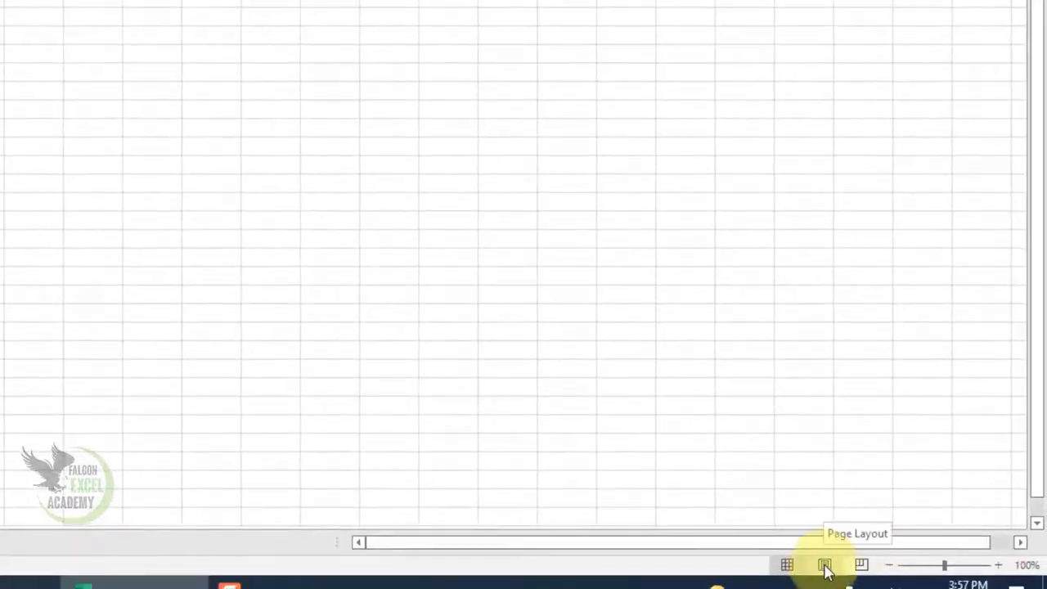
{"action": "left_click", "coordinate": [824, 566]}
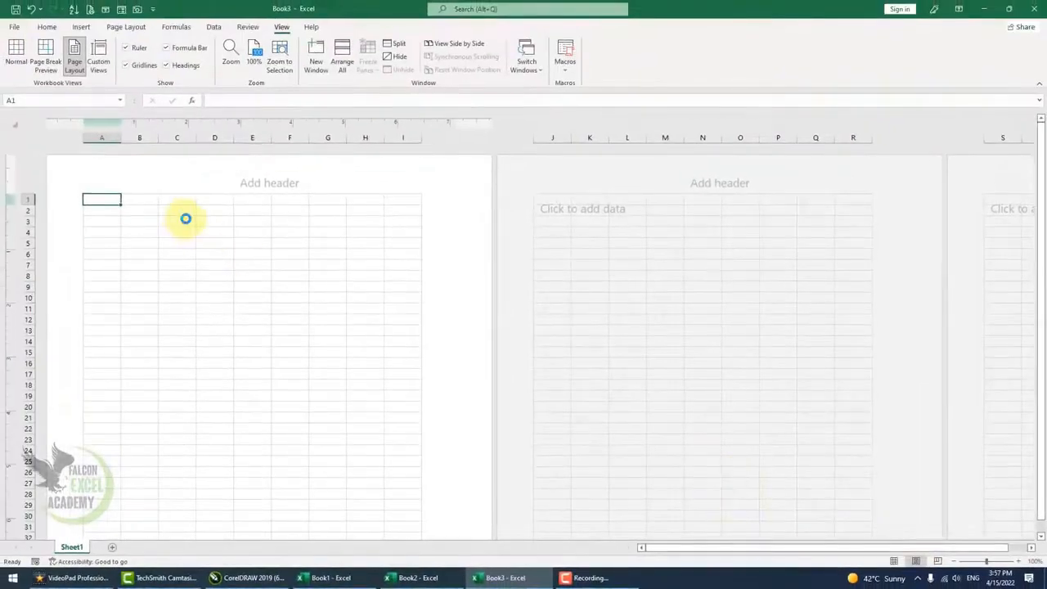
{"action": "scroll", "coordinate": [183, 219], "scroll_direction": "up", "scroll_amount": 10, "text": "ctrl"}
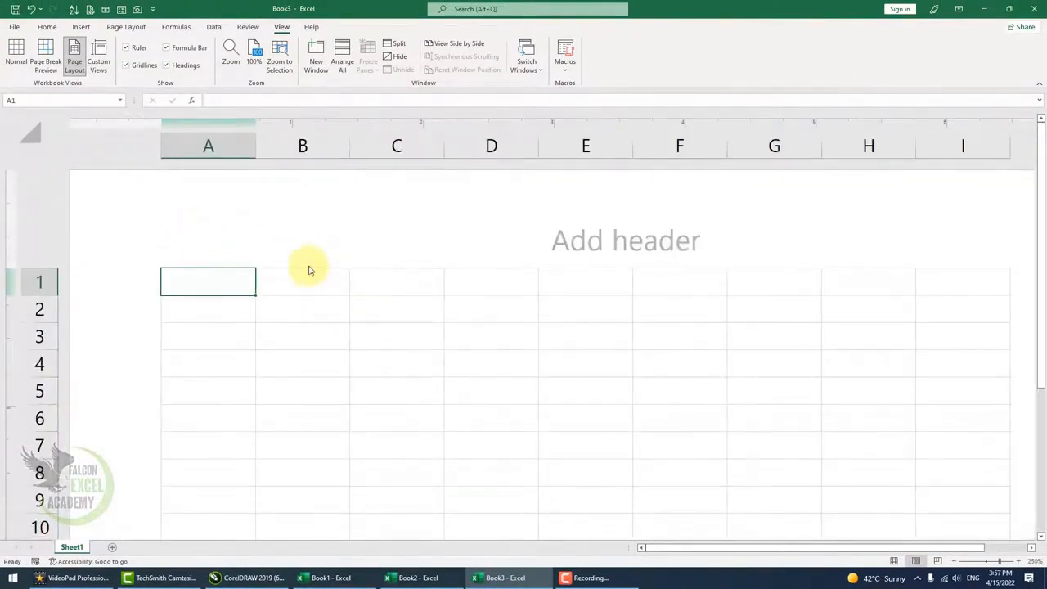
{"action": "left_click", "coordinate": [998, 561]}
{"action": "left_click", "coordinate": [1005, 566]}
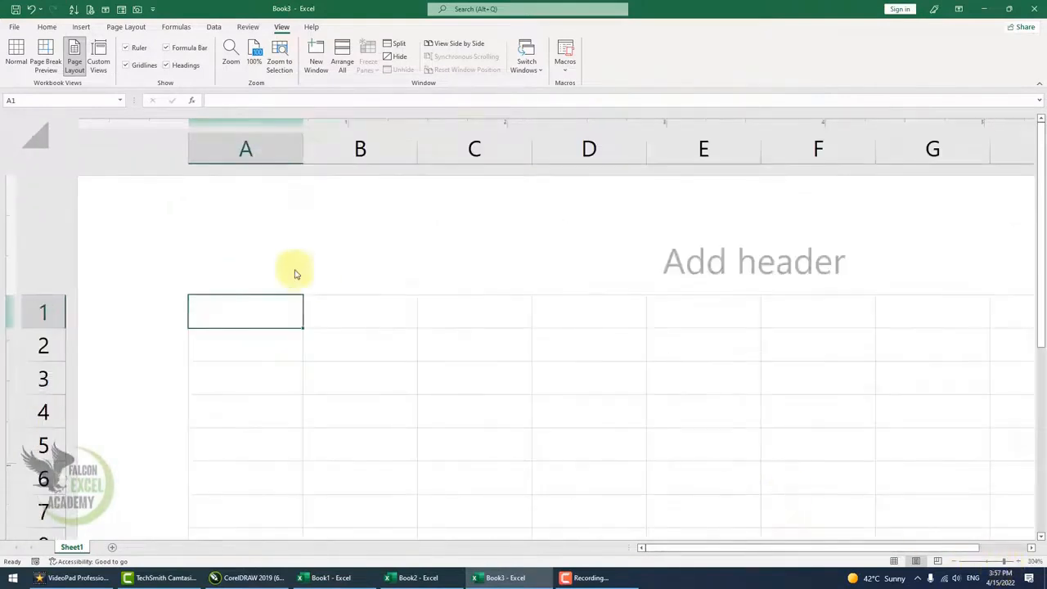
Insert the FEA PNG logo picture from file into the left header section.
{"action": "left_click", "coordinate": [264, 236]}
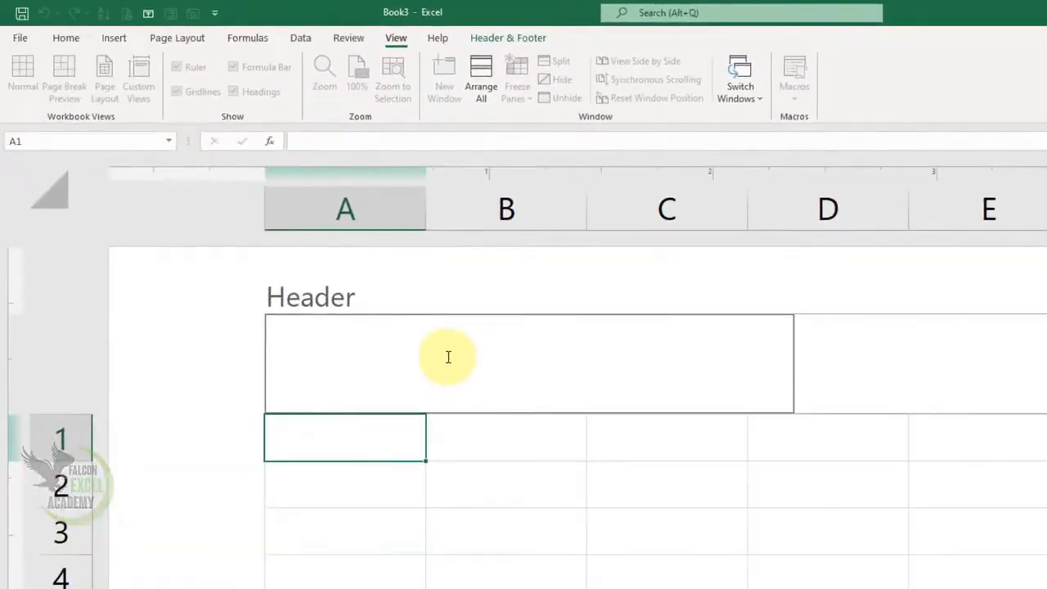
{"action": "left_click", "coordinate": [494, 517]}
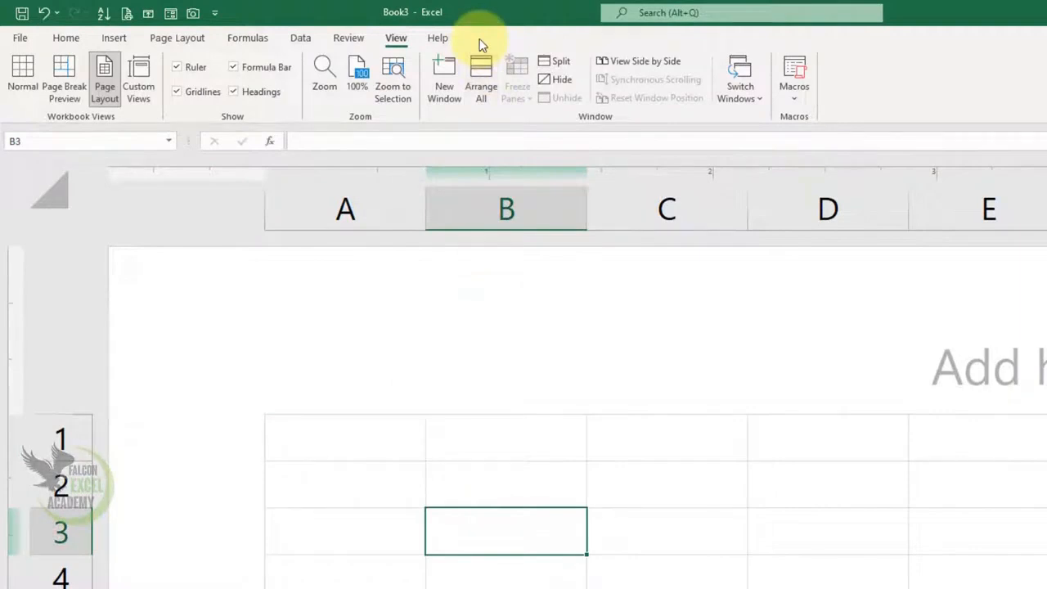
{"action": "left_click", "coordinate": [428, 369]}
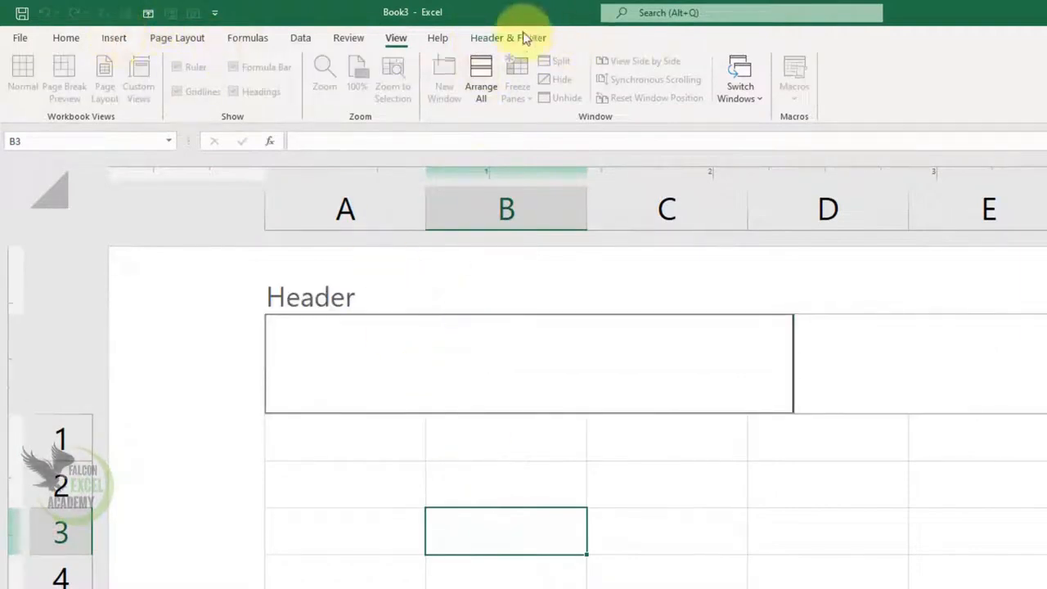
{"action": "left_click", "coordinate": [495, 39]}
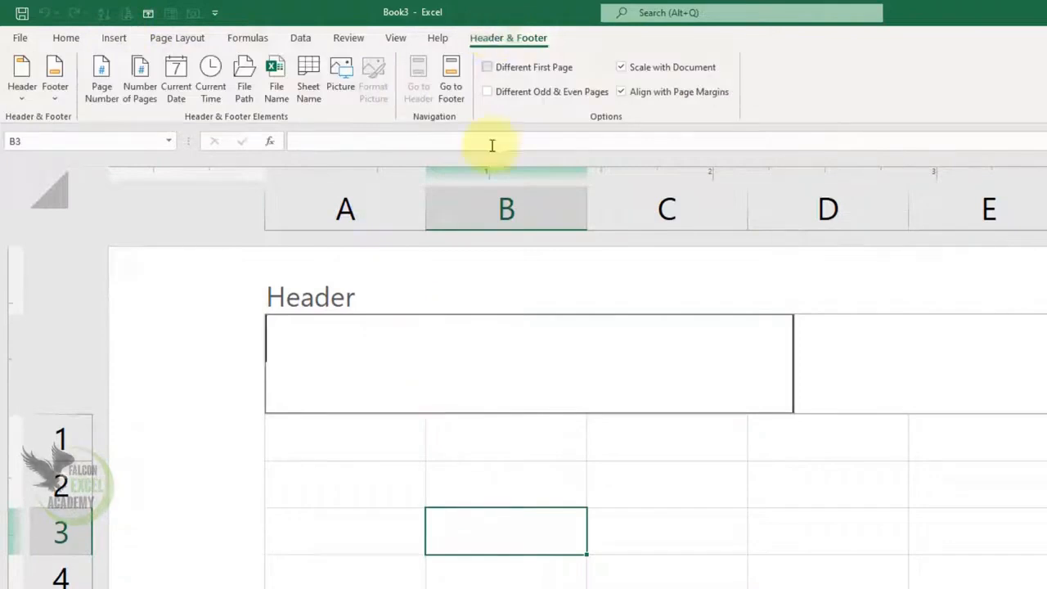
{"action": "left_click", "coordinate": [344, 82]}
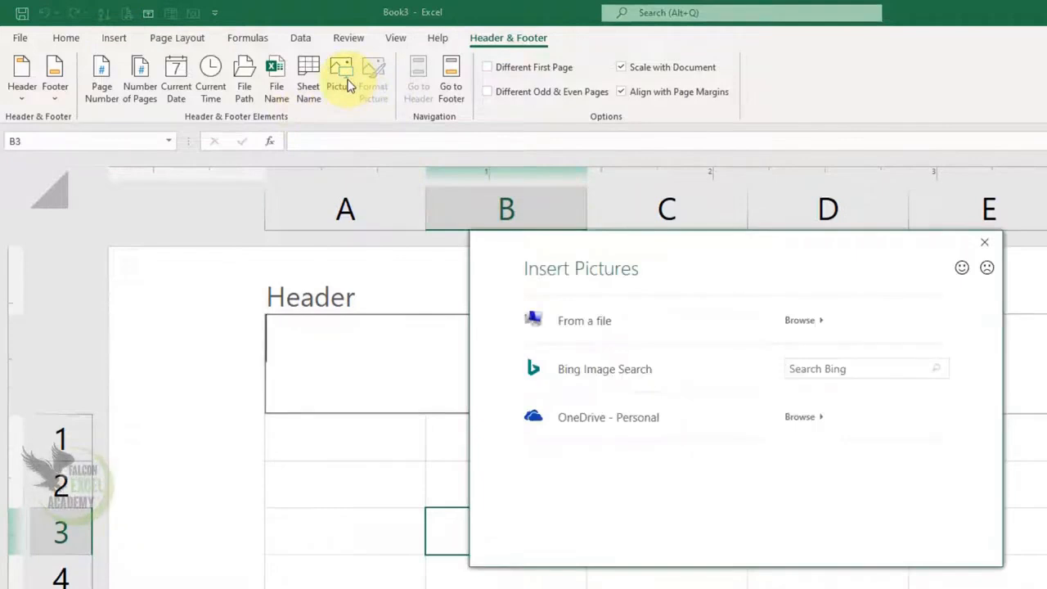
{"action": "left_click", "coordinate": [623, 327]}
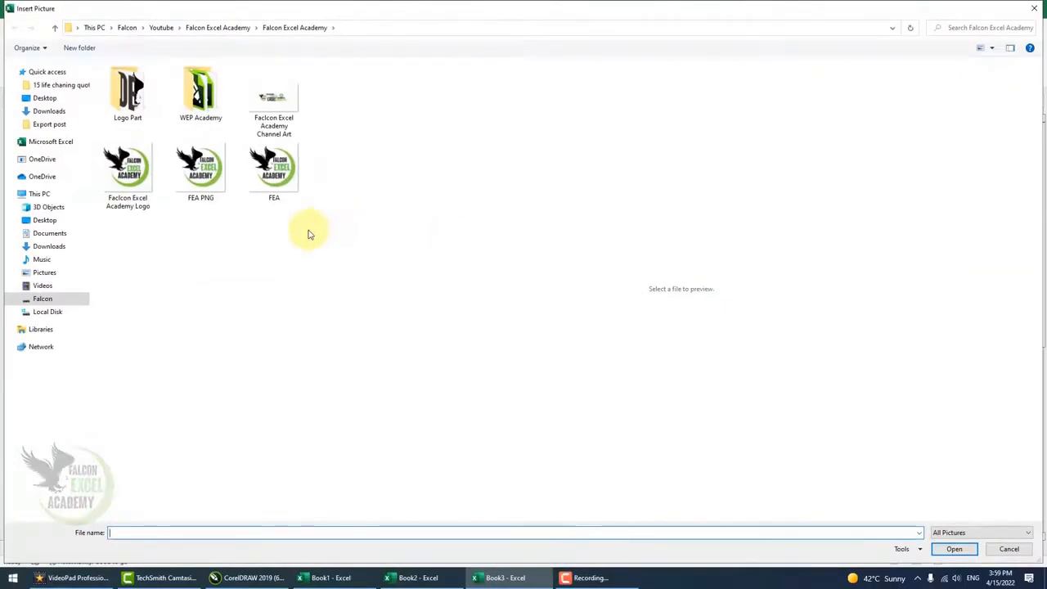
{"action": "left_click", "coordinate": [205, 173]}
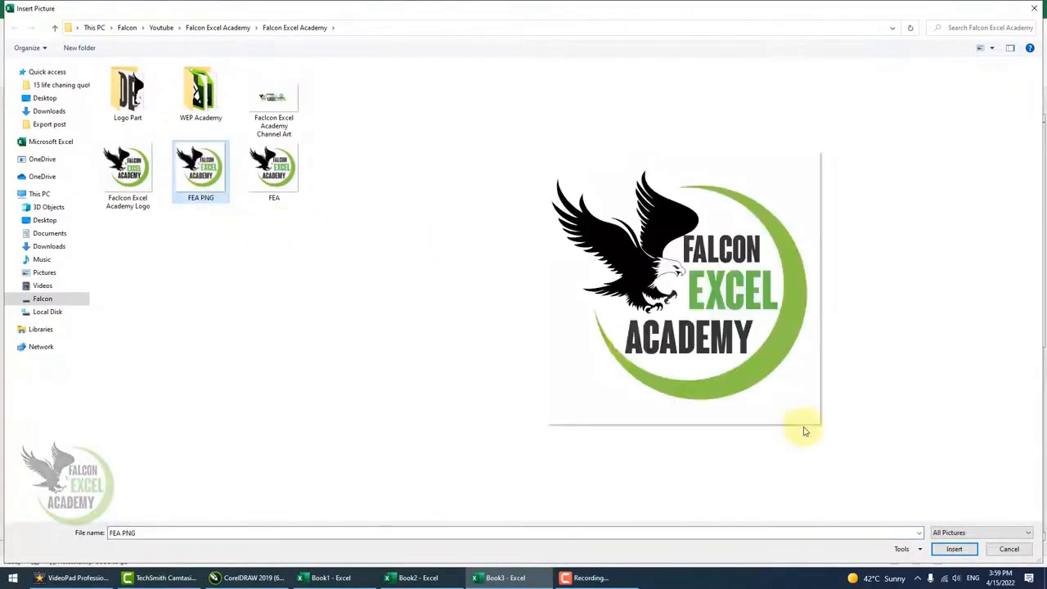
{"action": "left_click", "coordinate": [953, 549]}
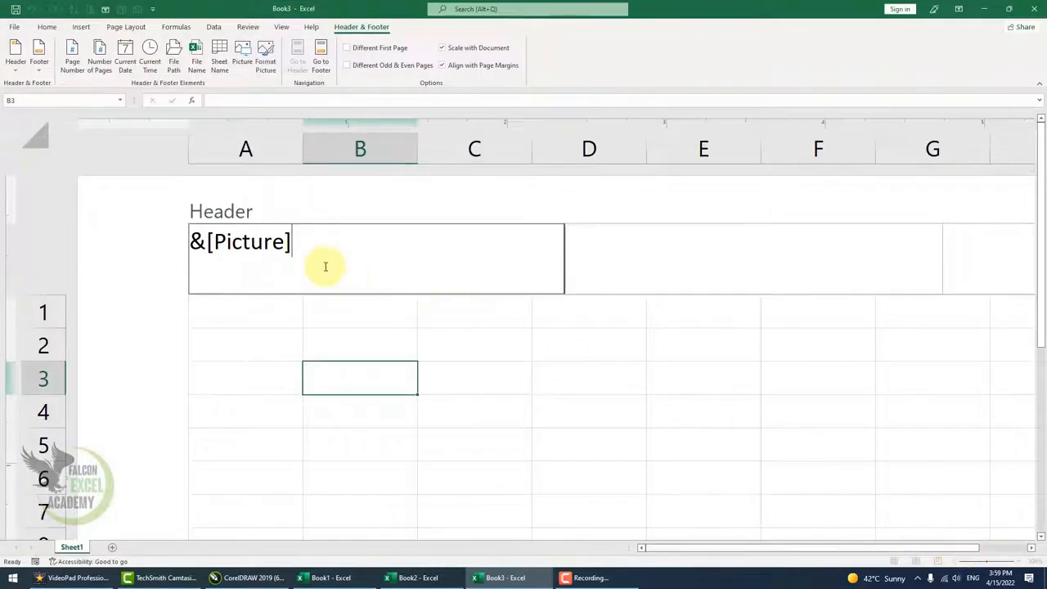
{"action": "left_click", "coordinate": [663, 431]}
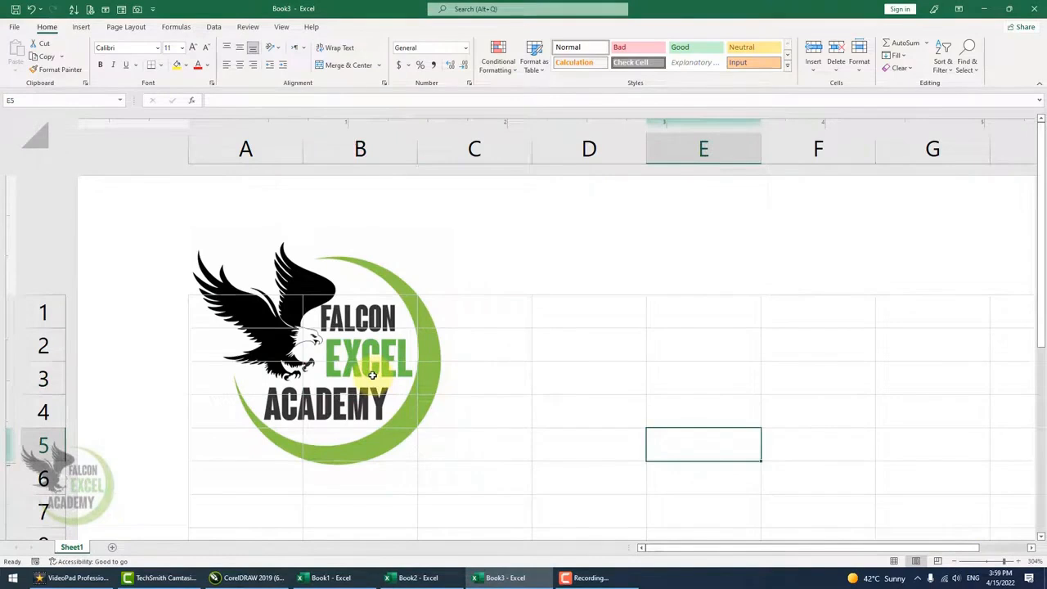
Resize the header logo picture to a height of 0.5 inch.
{"action": "scroll", "coordinate": [373, 374], "scroll_direction": "down", "scroll_amount": 8}
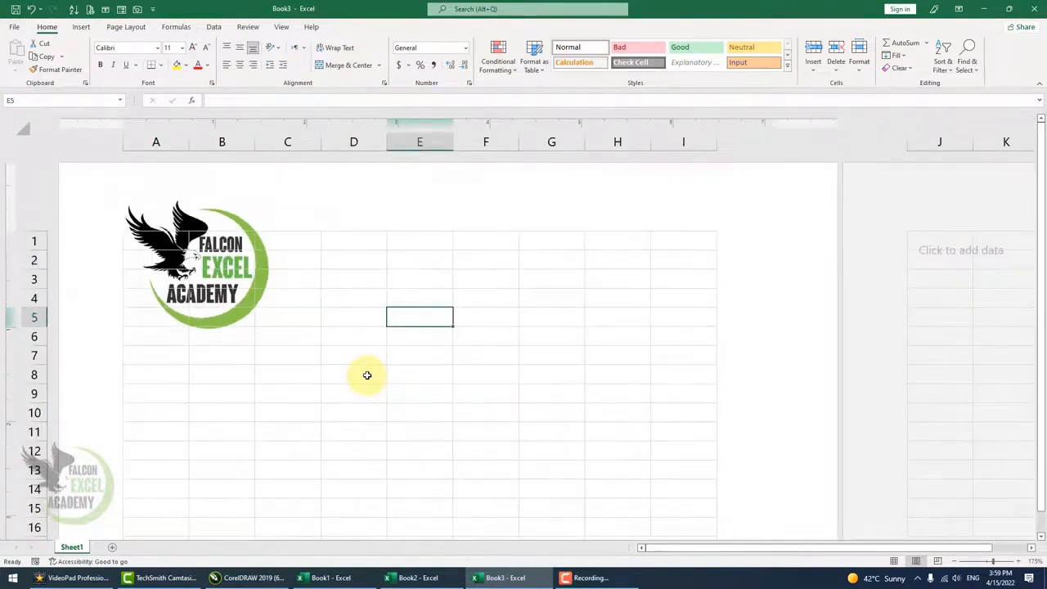
{"action": "scroll", "coordinate": [355, 377], "scroll_direction": "up", "scroll_amount": 3}
{"action": "left_click", "coordinate": [188, 219]}
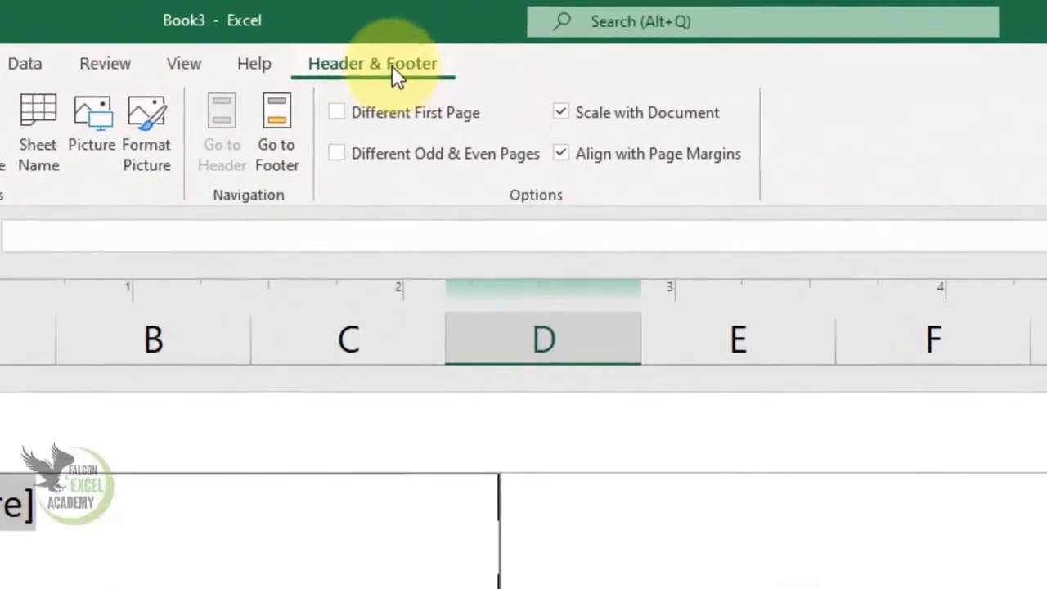
{"action": "left_click", "coordinate": [161, 167]}
{"action": "double_click", "coordinate": [601, 126]}
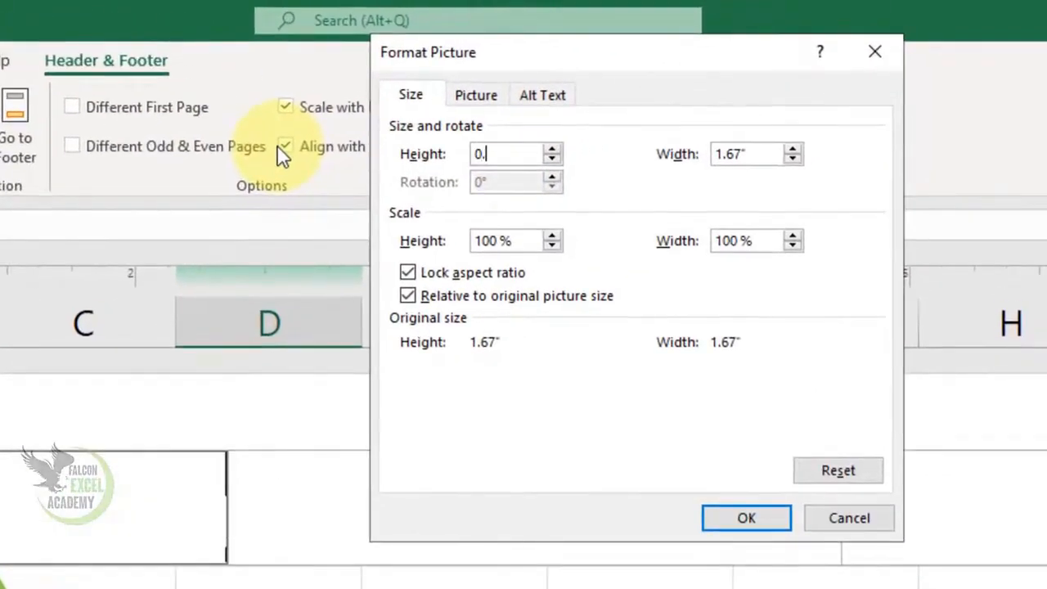
{"action": "type", "text": "0.5"}
{"action": "double_click", "coordinate": [761, 150]}
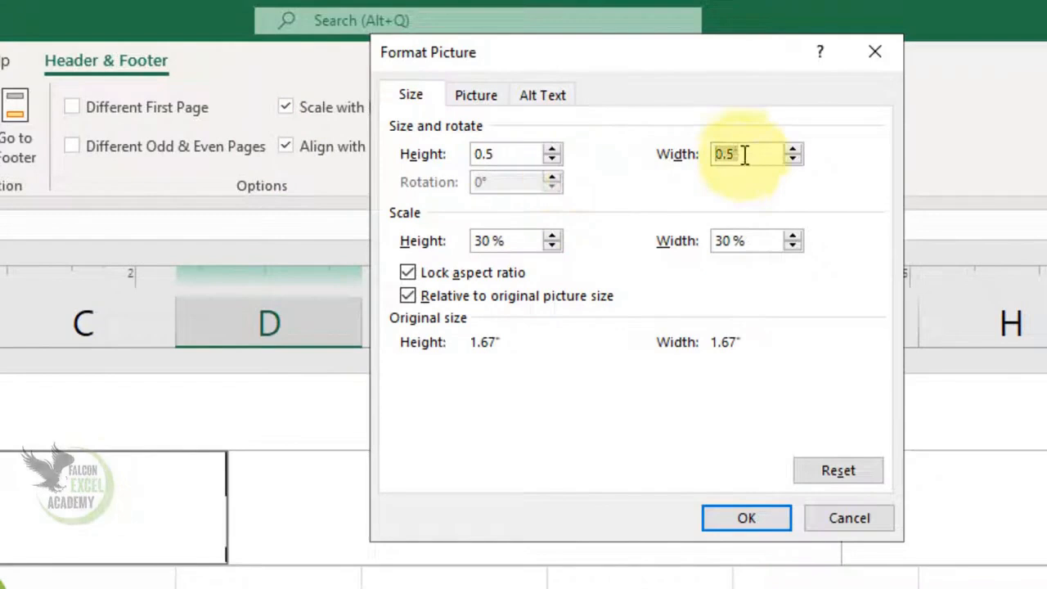
{"action": "left_click", "coordinate": [753, 516]}
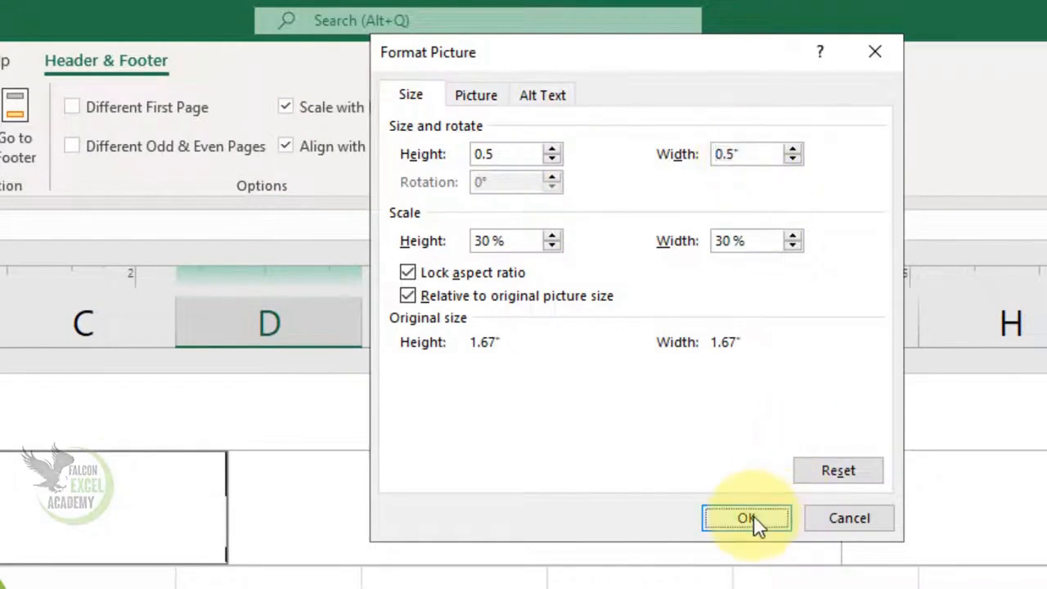
{"action": "left_click", "coordinate": [608, 381]}
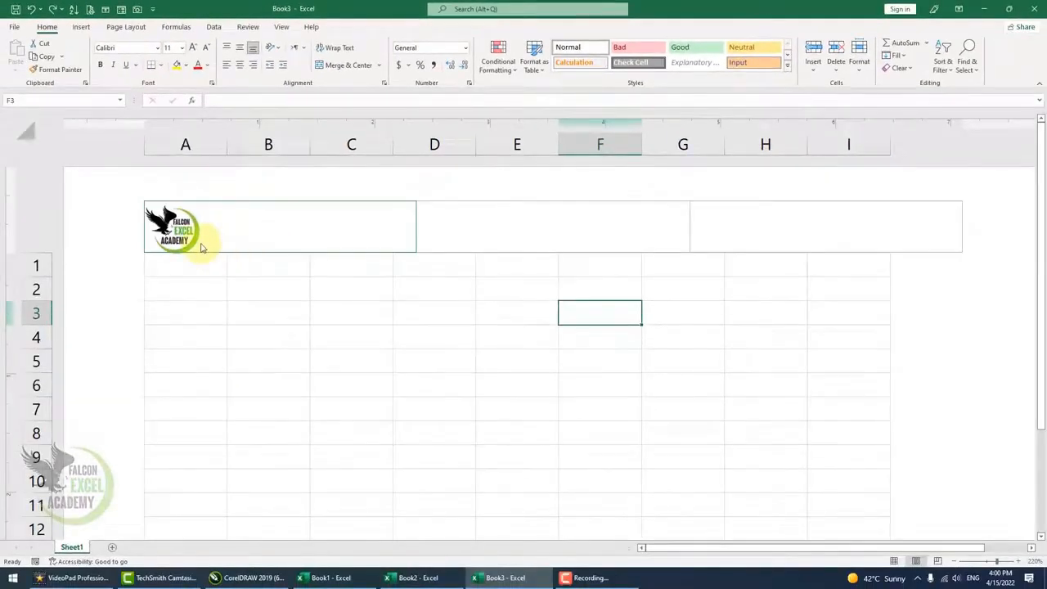
Enter Falcon Excel Academy in the centre header section.
{"action": "left_click", "coordinate": [463, 226]}
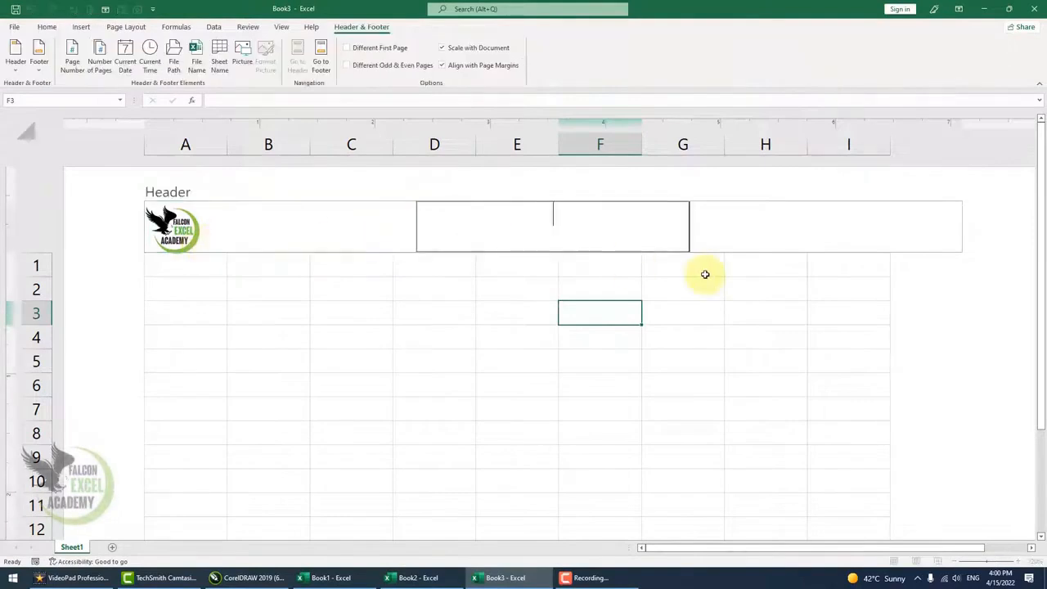
{"action": "type", "text": "Falcon Excel Academy"}
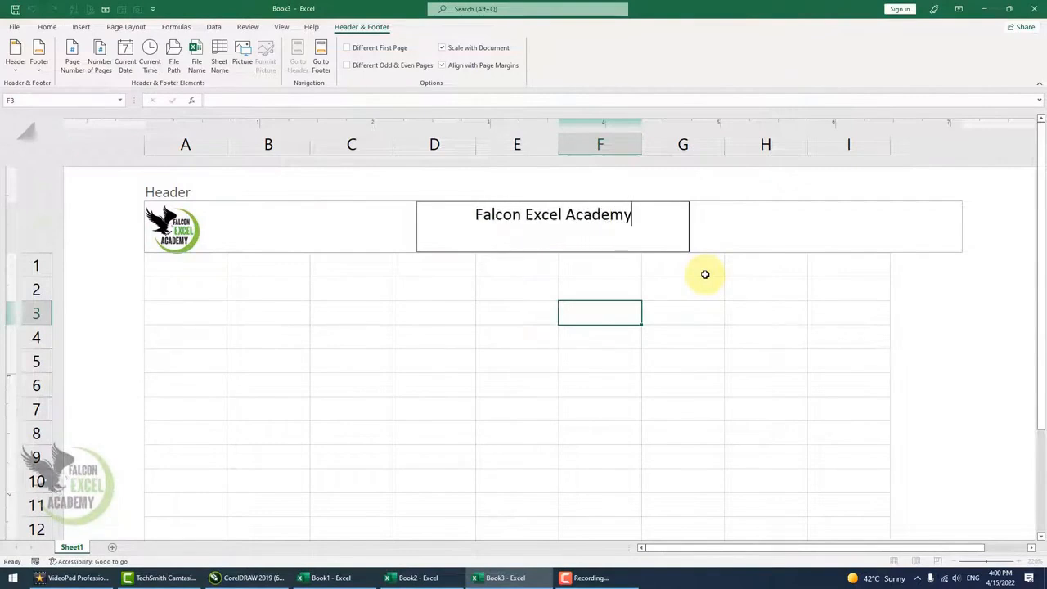
Add the page number to the right header section.
{"action": "left_click", "coordinate": [746, 232]}
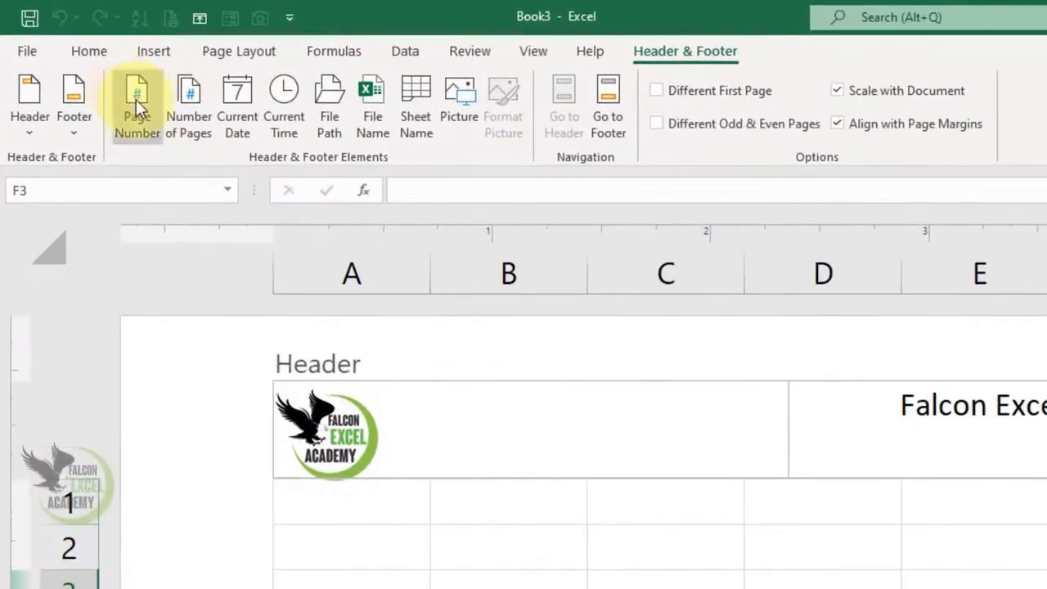
{"action": "left_click", "coordinate": [136, 99]}
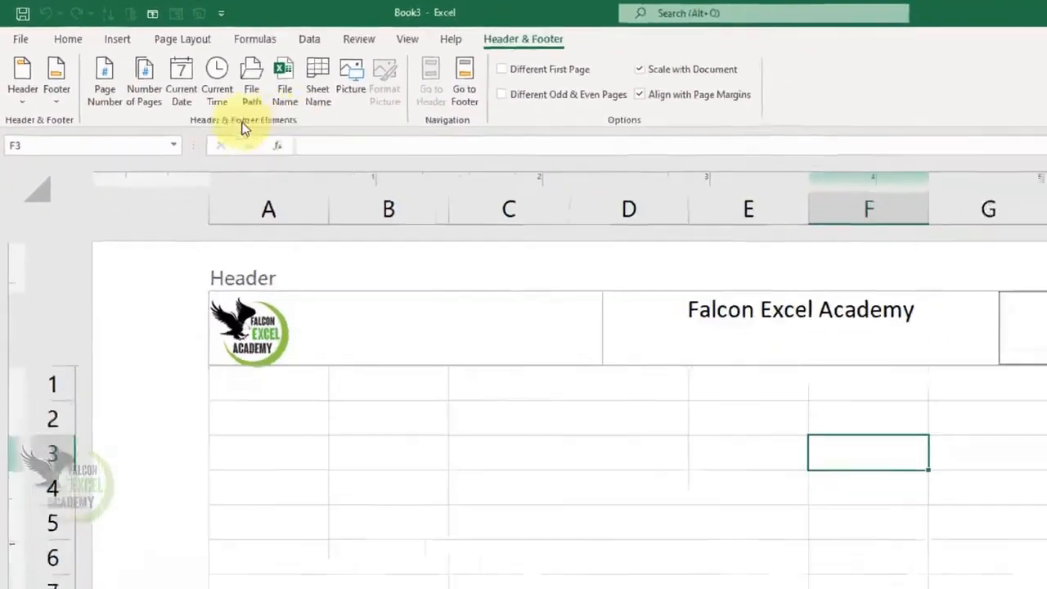
{"action": "left_click", "coordinate": [865, 335]}
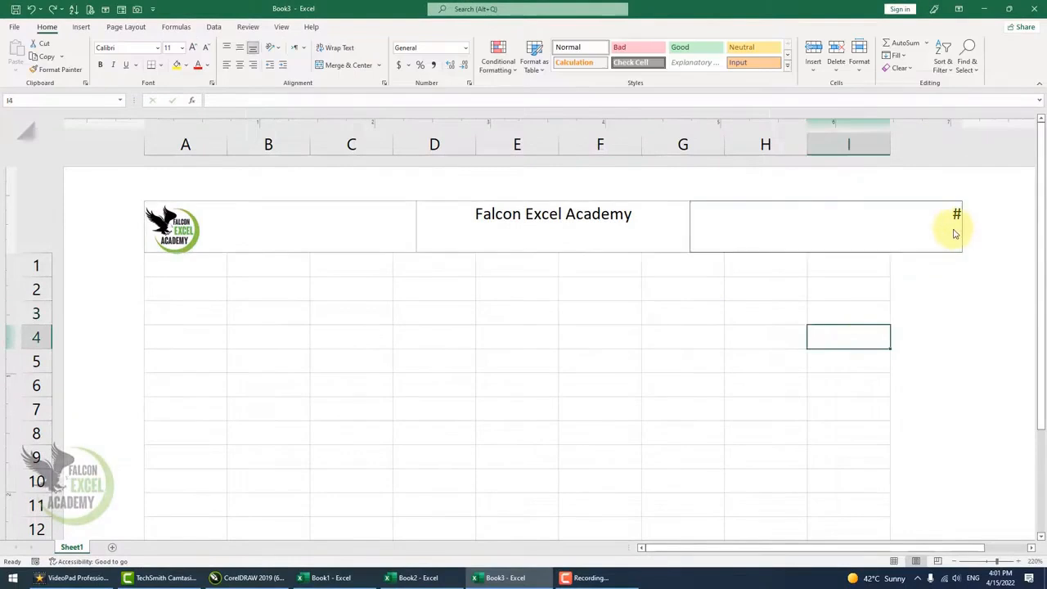
Enter name in cell F4.
{"action": "left_click", "coordinate": [563, 334]}
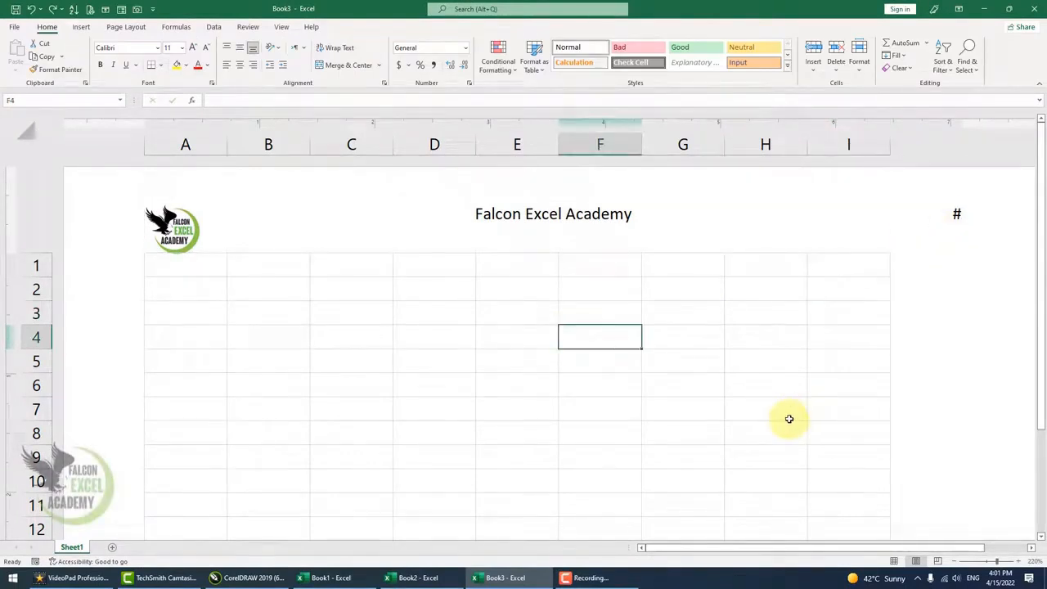
{"action": "type", "text": "name"}
{"action": "left_click", "coordinate": [787, 419]}
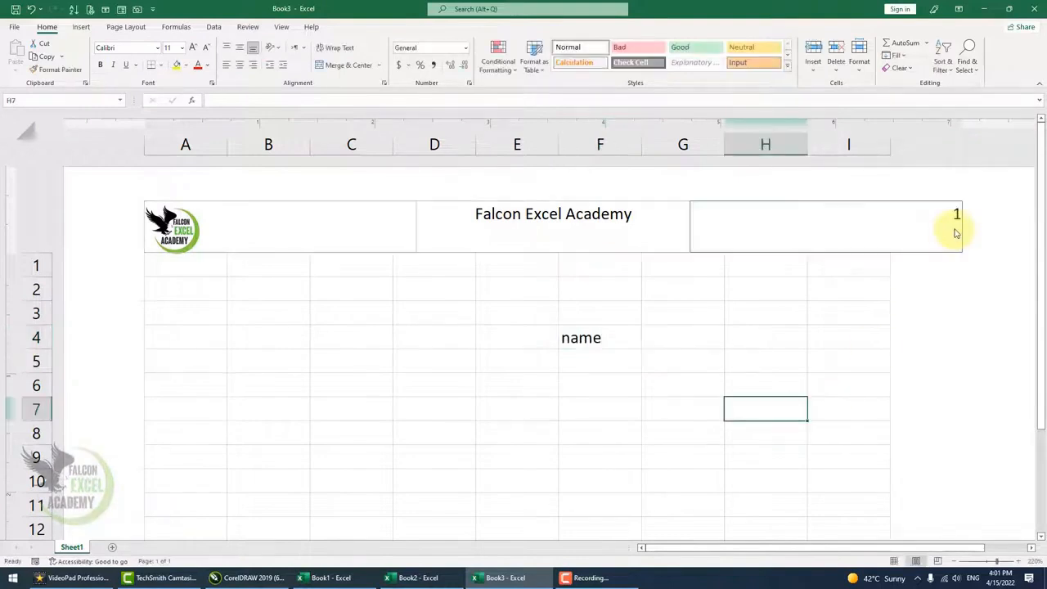
Enter the column headings Name, Contact No, City and Amount in cells A1 to D1.
{"action": "left_click", "coordinate": [194, 271]}
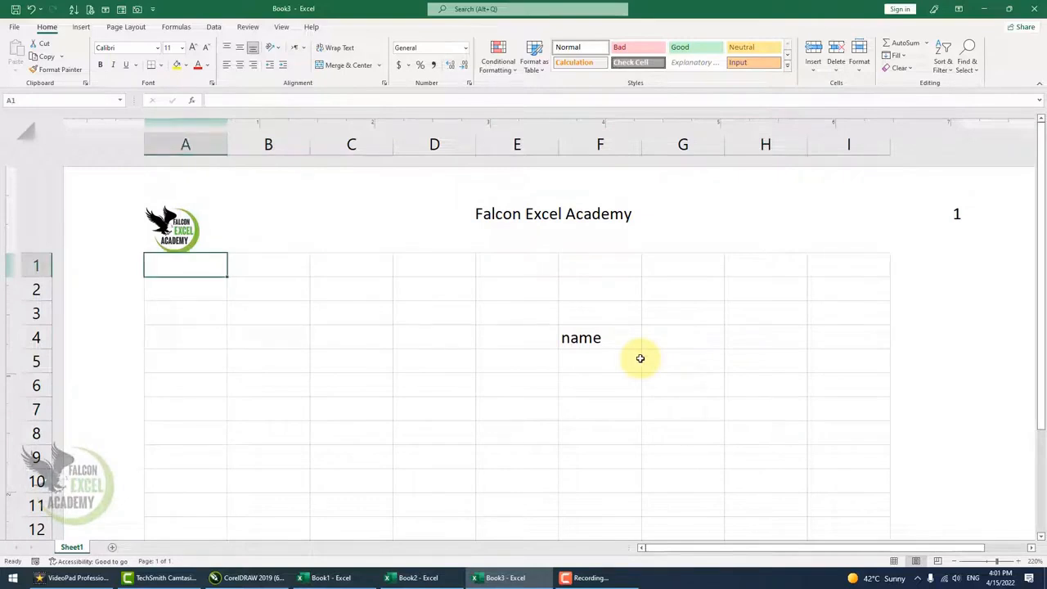
{"action": "type", "text": "Name"}
{"action": "key", "text": "Tab"}
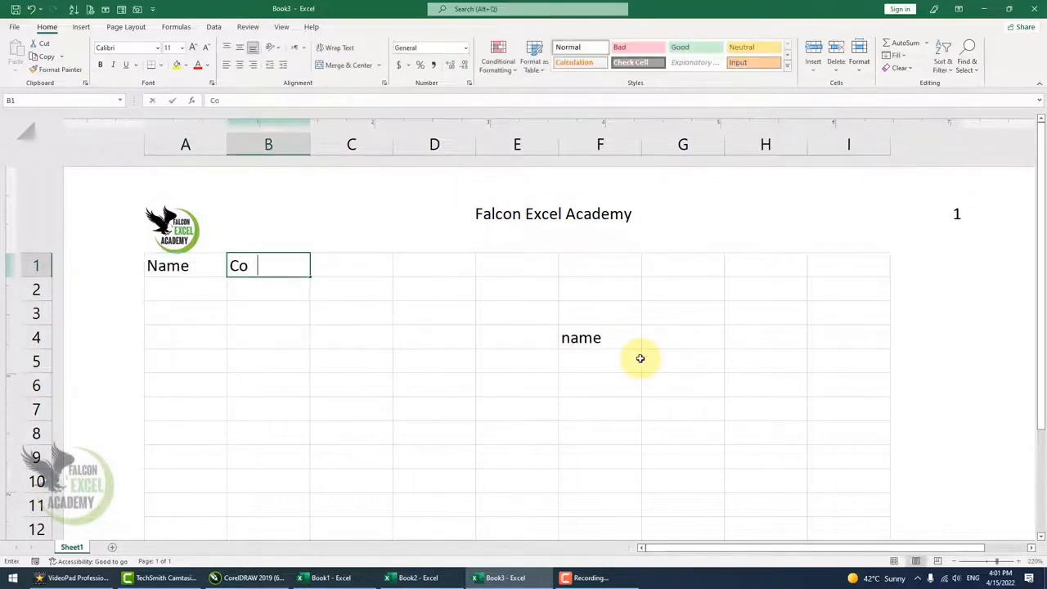
{"action": "type", "text": "Contact No"}
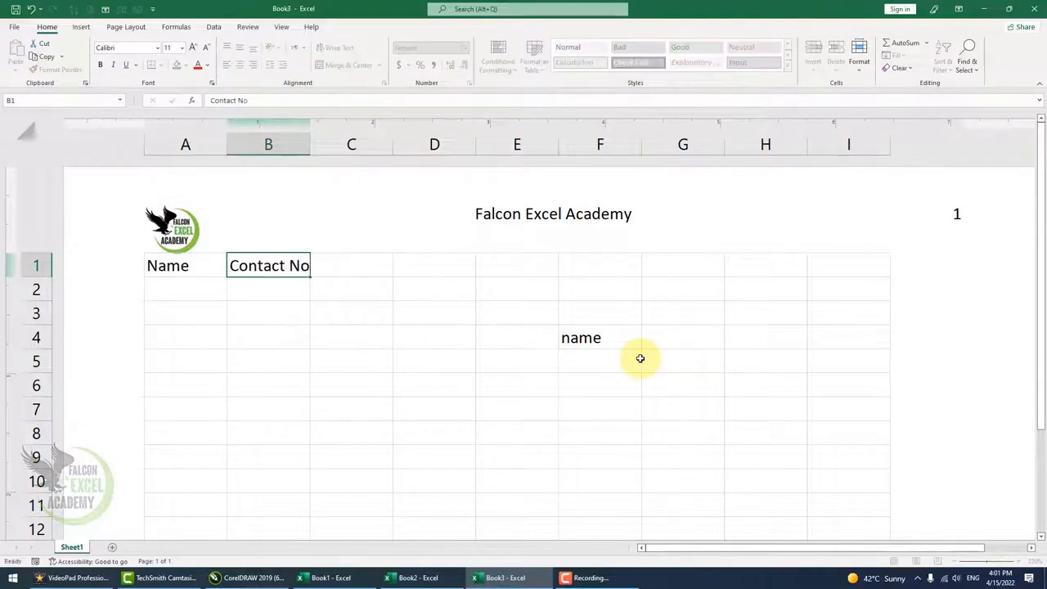
{"action": "key", "text": "Tab"}
{"action": "type", "text": "City"}
{"action": "key", "text": "Tab"}
{"action": "type", "text": "Am"}
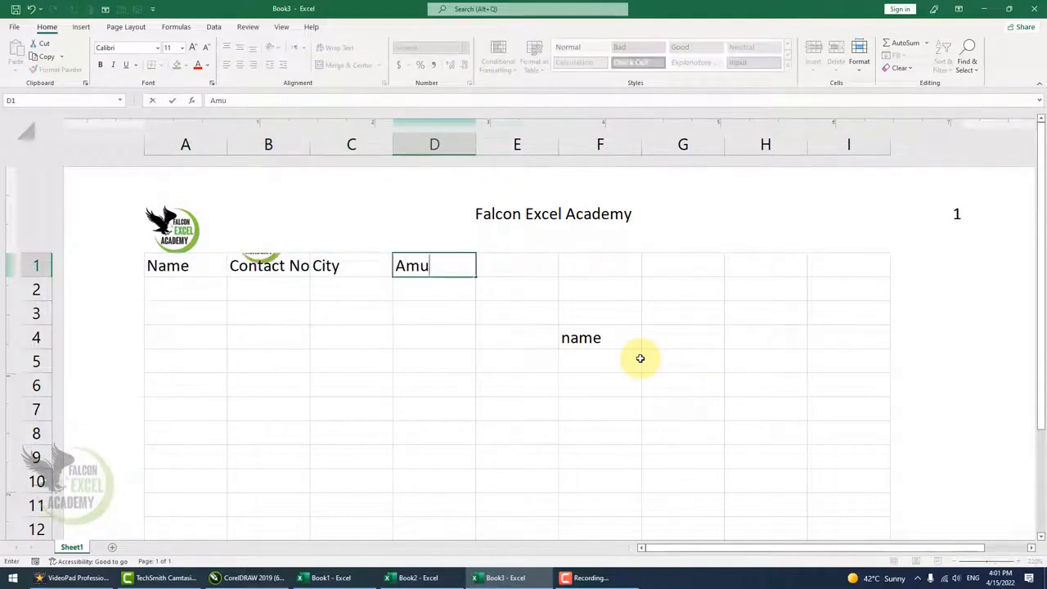
{"action": "key", "text": "Return"}
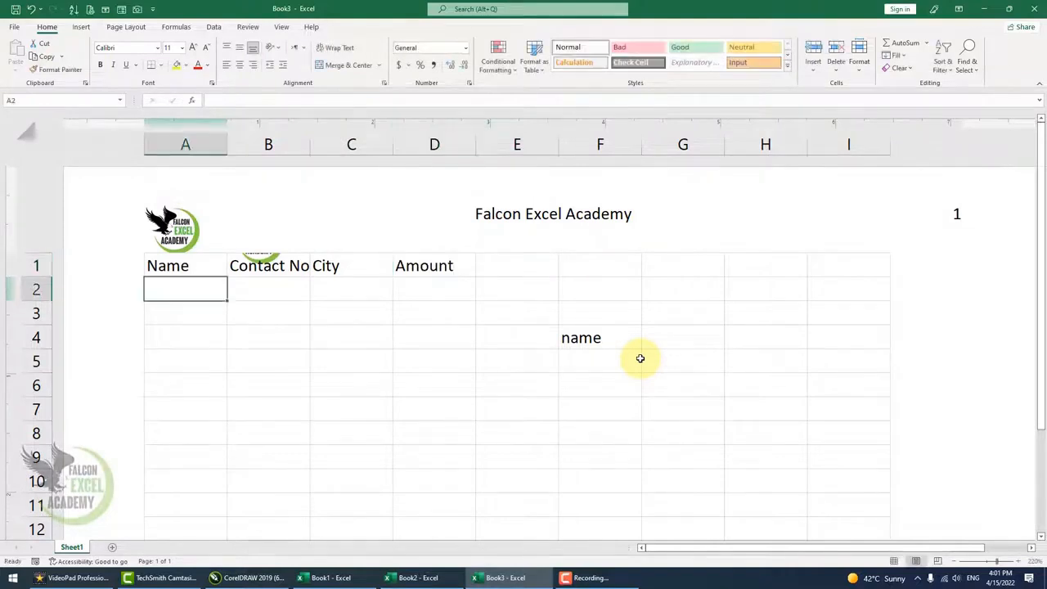
Enter Balance in cell E1 and widen column B to fit the Contact No heading.
{"action": "left_click", "coordinate": [468, 392]}
{"action": "scroll", "coordinate": [468, 393], "scroll_direction": "down", "scroll_amount": 2}
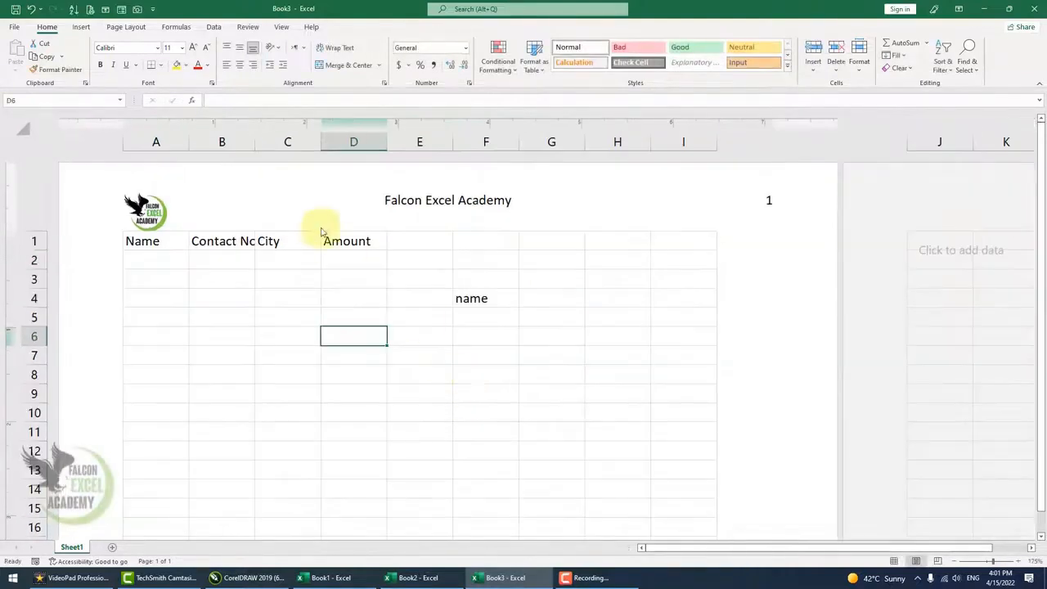
{"action": "left_click", "coordinate": [431, 246]}
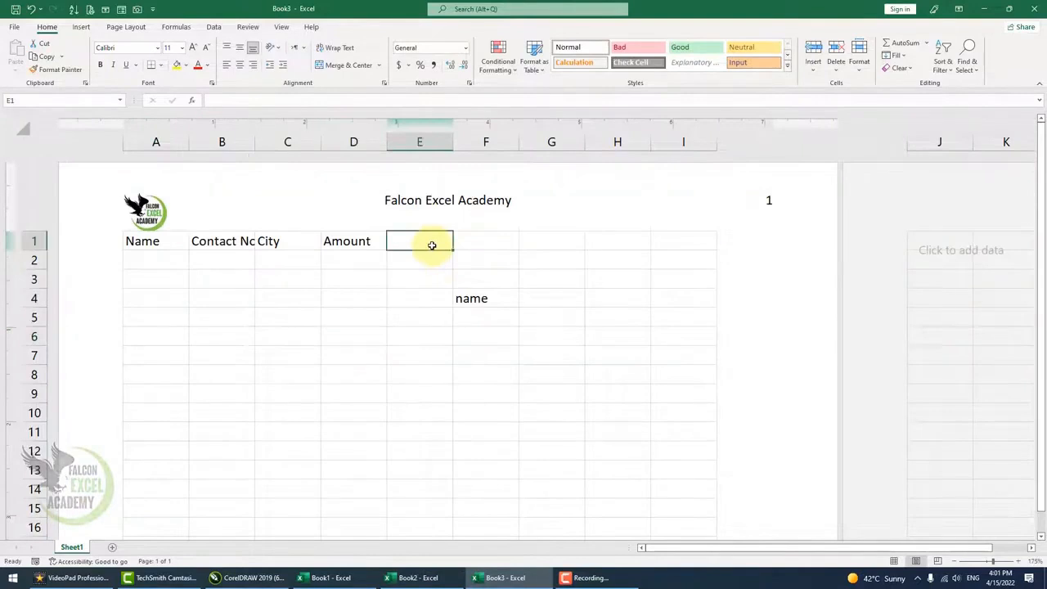
{"action": "type", "text": "Balance"}
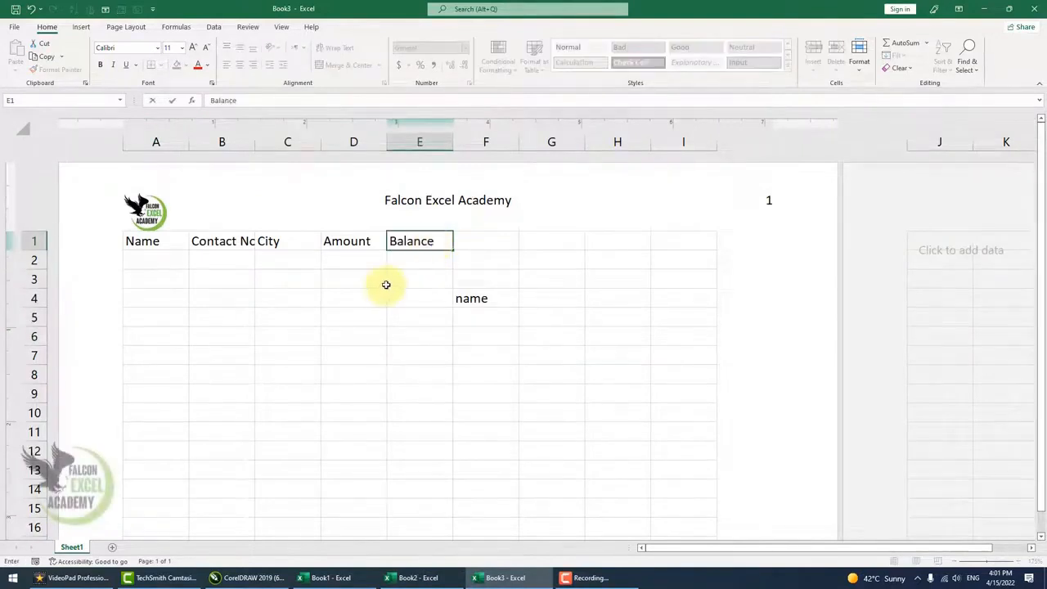
{"action": "left_click", "coordinate": [360, 278]}
{"action": "left_click_drag", "start_coordinate": [256, 144], "coordinate": [266, 153]}
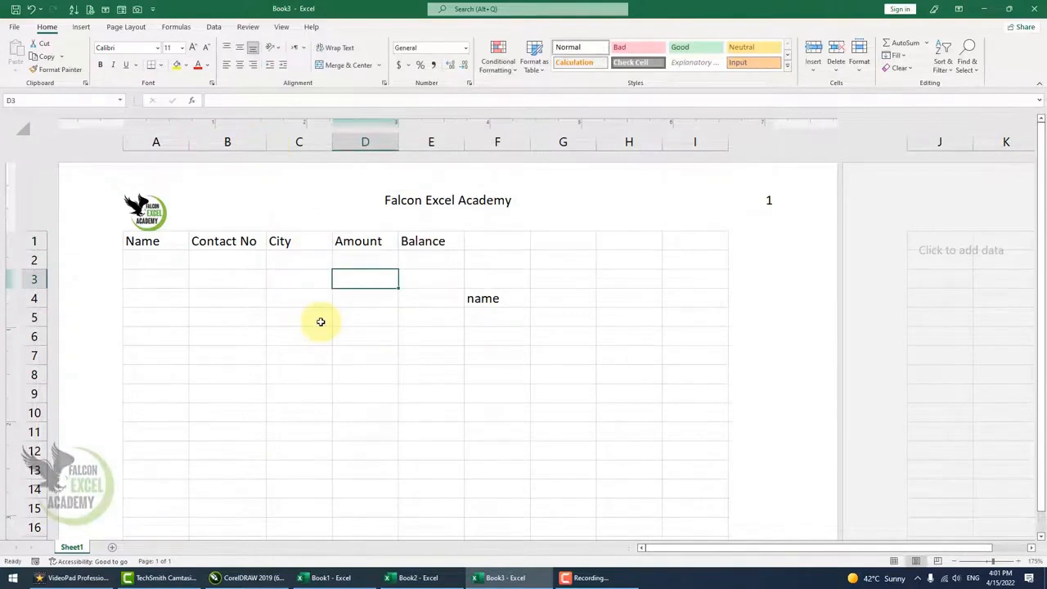
Type asad in cell E53 on the second page, then delete it.
{"action": "scroll", "coordinate": [320, 321], "scroll_direction": "down", "scroll_amount": 14}
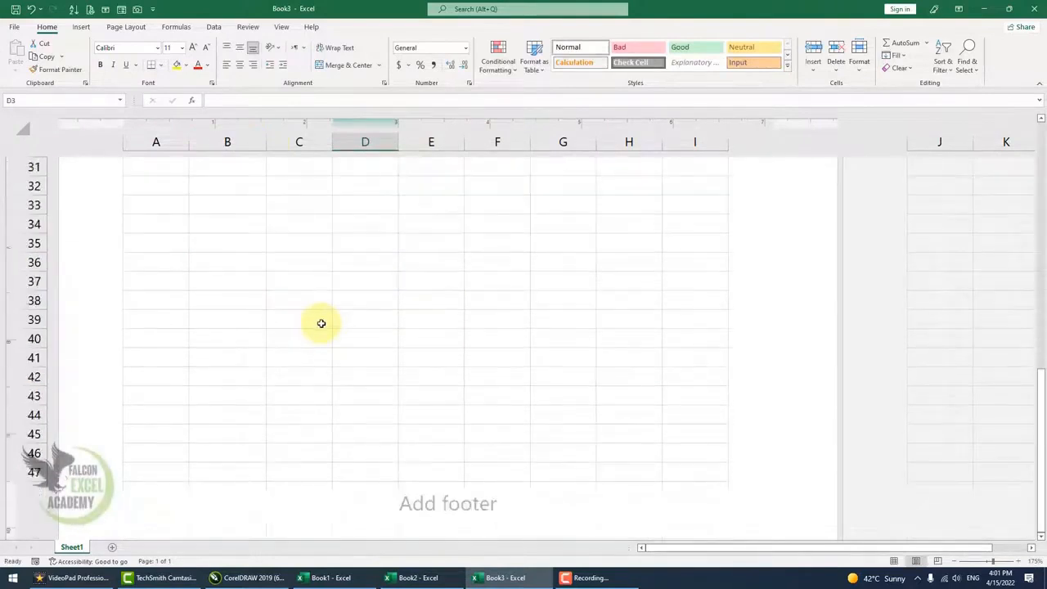
{"action": "left_click", "coordinate": [326, 459]}
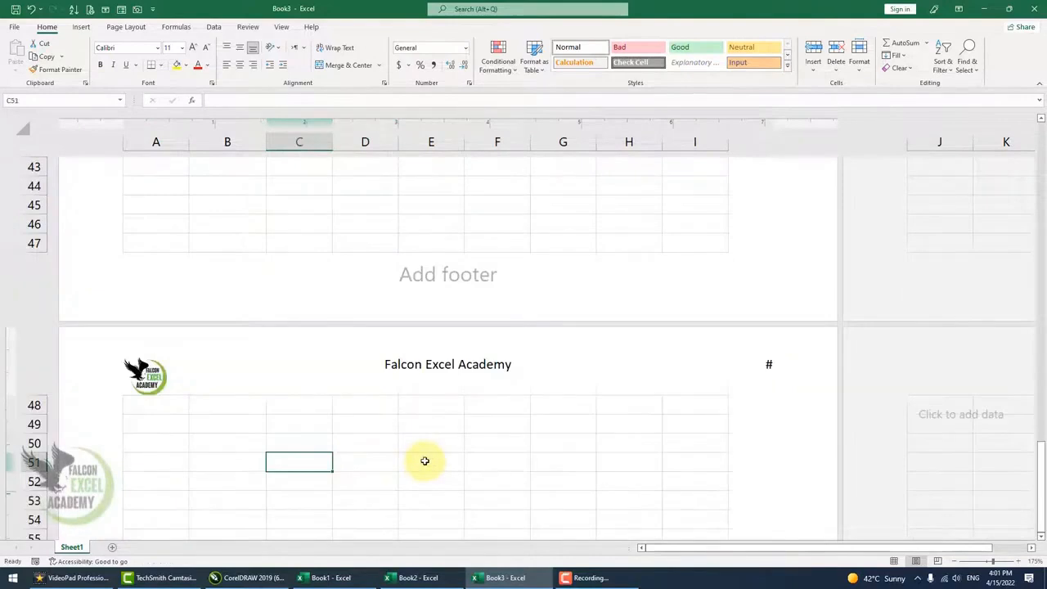
{"action": "scroll", "coordinate": [425, 460], "scroll_direction": "down", "scroll_amount": 1}
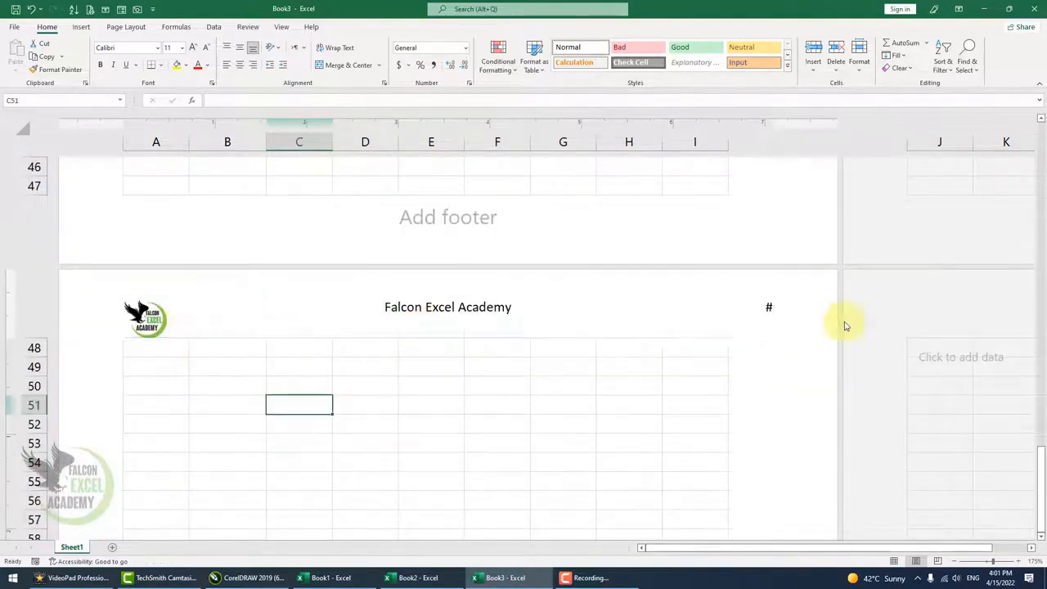
{"action": "left_click", "coordinate": [413, 446]}
{"action": "type", "text": "a"}
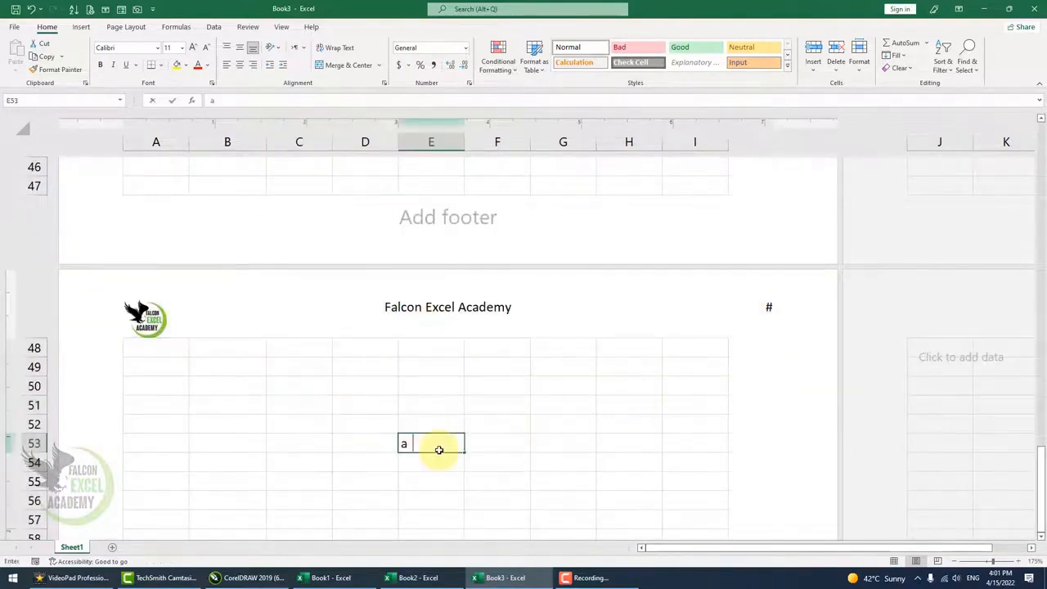
{"action": "type", "text": "sad"}
{"action": "left_click", "coordinate": [521, 456]}
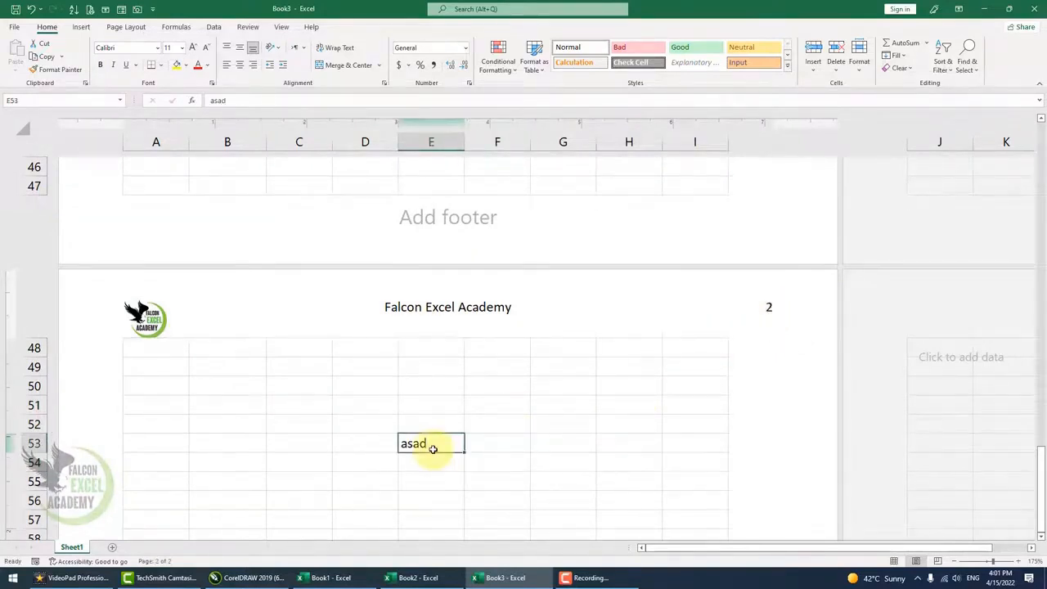
{"action": "key", "text": "Delete"}
{"action": "scroll", "coordinate": [432, 449], "scroll_direction": "up", "scroll_amount": 15}
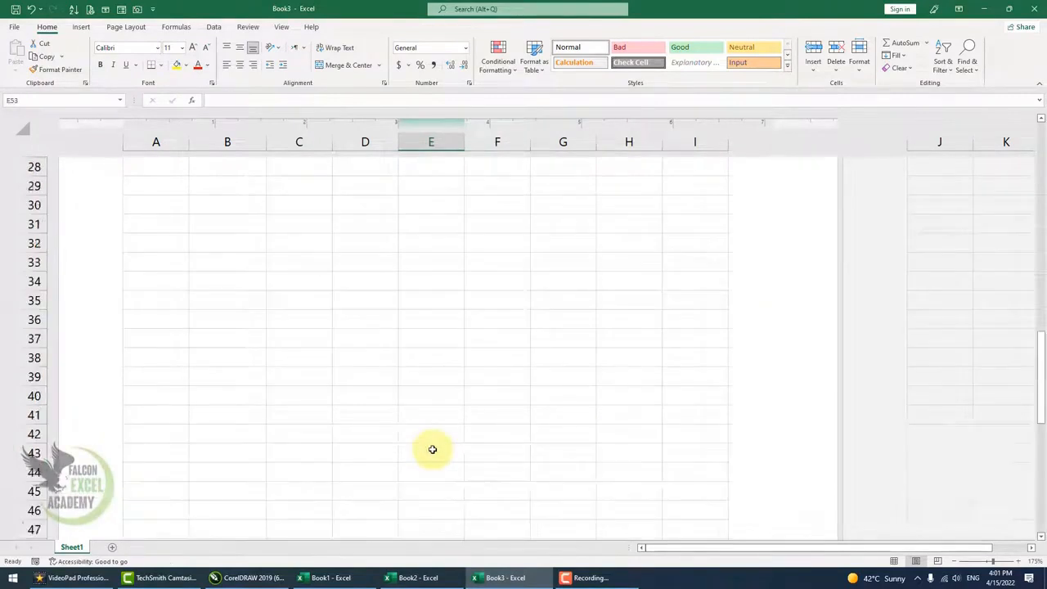
Set row 1 as the print title row to repeat at the top of every printed page.
{"action": "left_click_drag", "start_coordinate": [180, 245], "coordinate": [706, 243]}
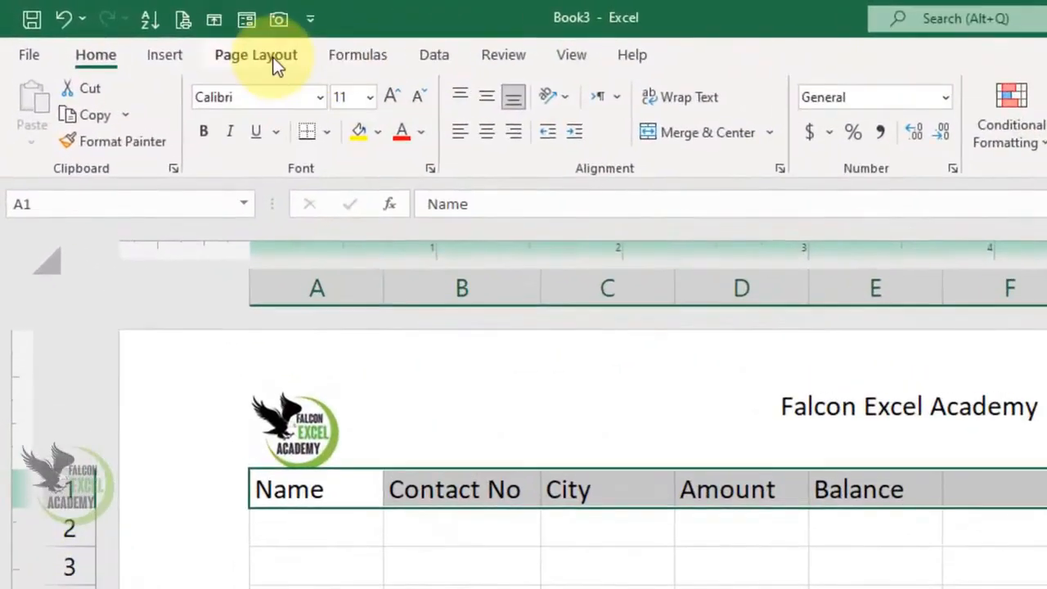
{"action": "left_click", "coordinate": [136, 31]}
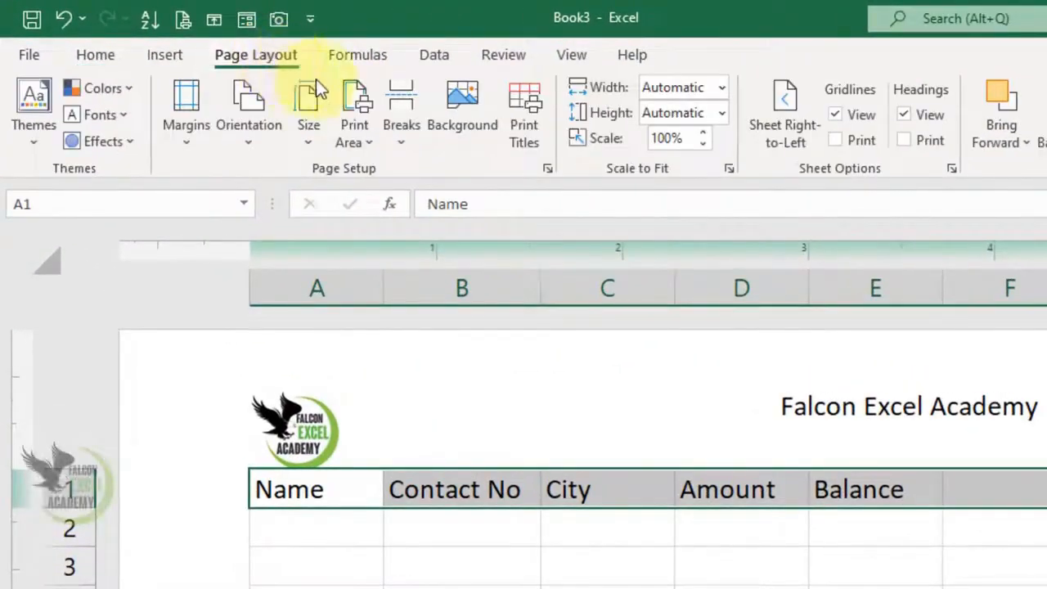
{"action": "left_click", "coordinate": [535, 134]}
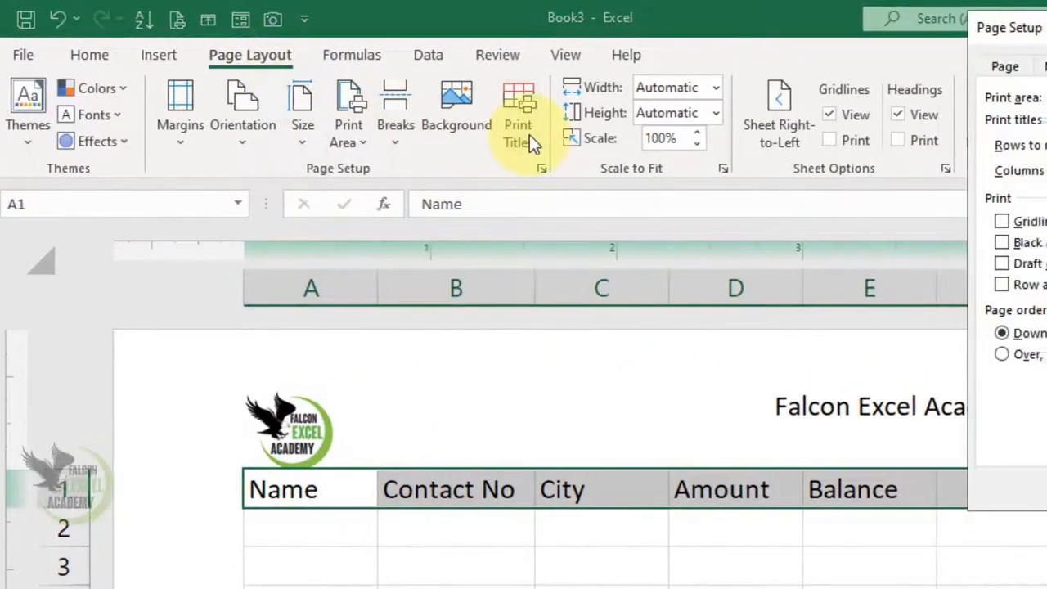
{"action": "left_click", "coordinate": [531, 149]}
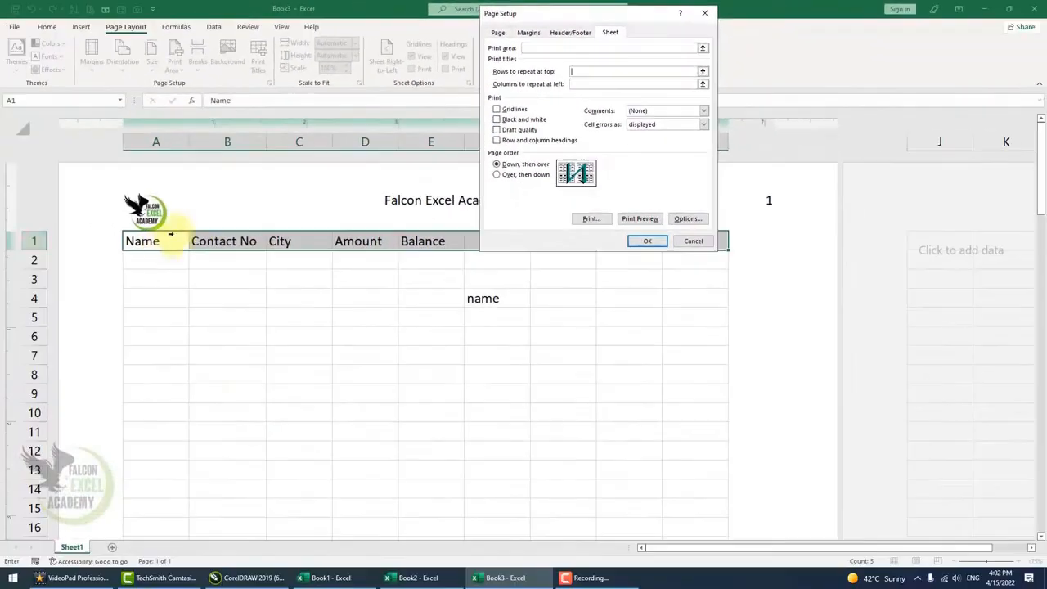
{"action": "left_click", "coordinate": [162, 242]}
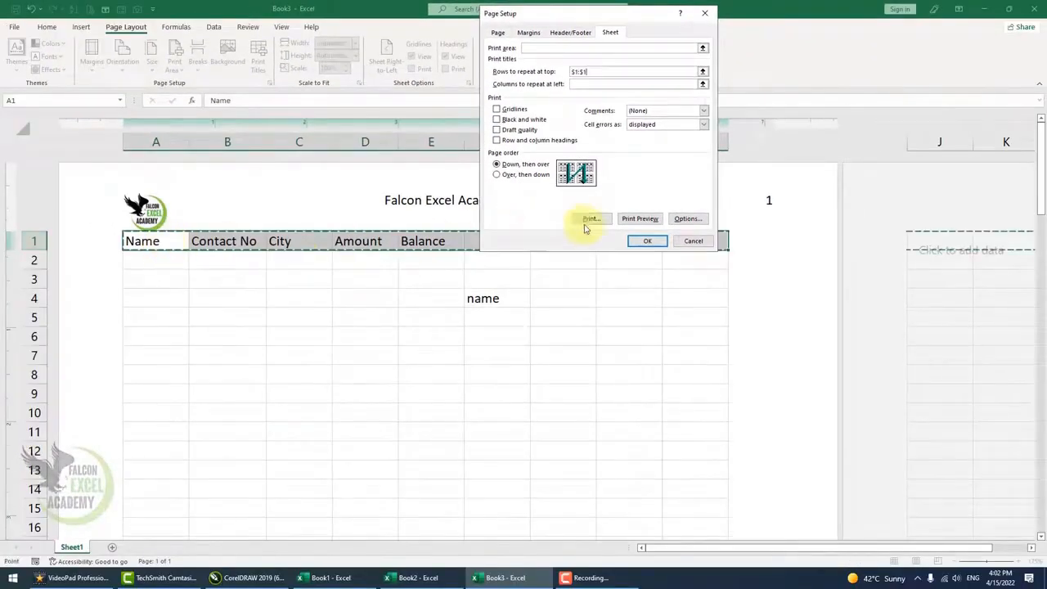
{"action": "left_click", "coordinate": [646, 240]}
Scroll through the following pages to check the repeated header and column headings.
{"action": "left_click", "coordinate": [518, 353]}
{"action": "scroll", "coordinate": [518, 353], "scroll_direction": "down", "scroll_amount": 15}
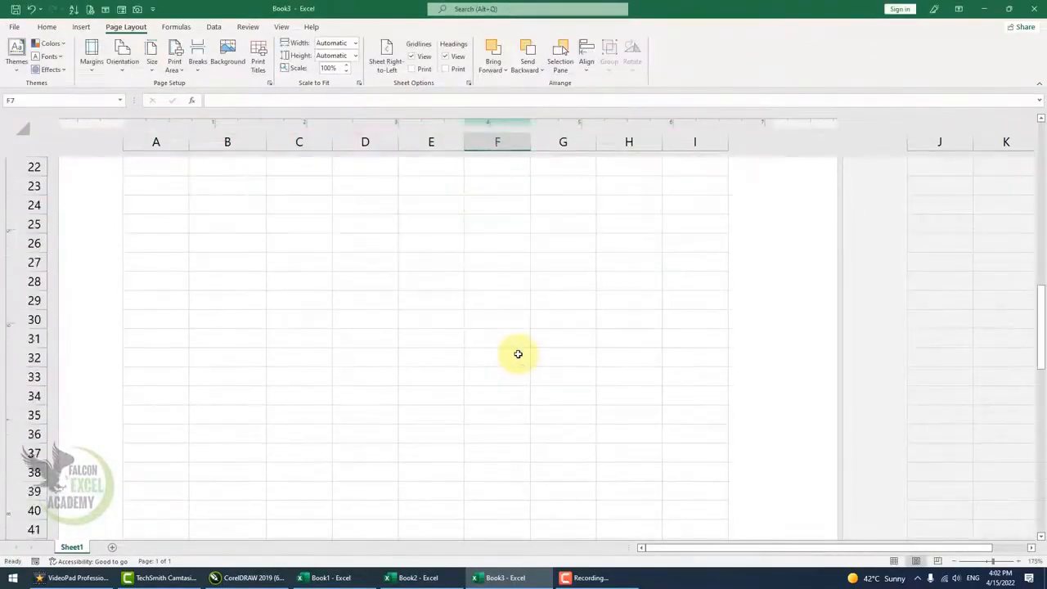
{"action": "left_click", "coordinate": [501, 368]}
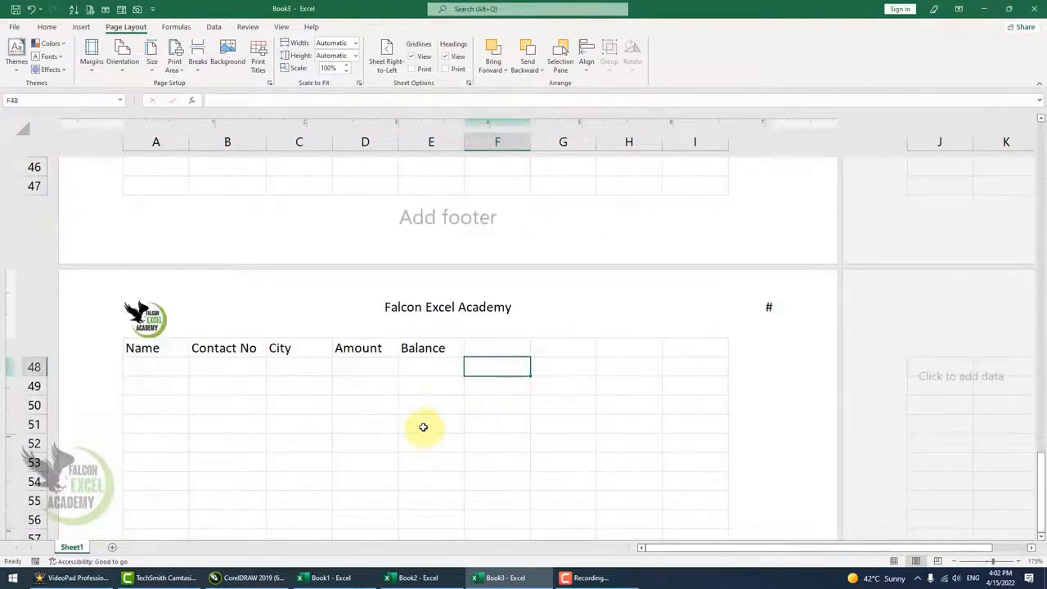
{"action": "left_click", "coordinate": [423, 425]}
{"action": "left_click", "coordinate": [260, 444]}
{"action": "scroll", "coordinate": [398, 424], "scroll_direction": "down", "scroll_amount": 14}
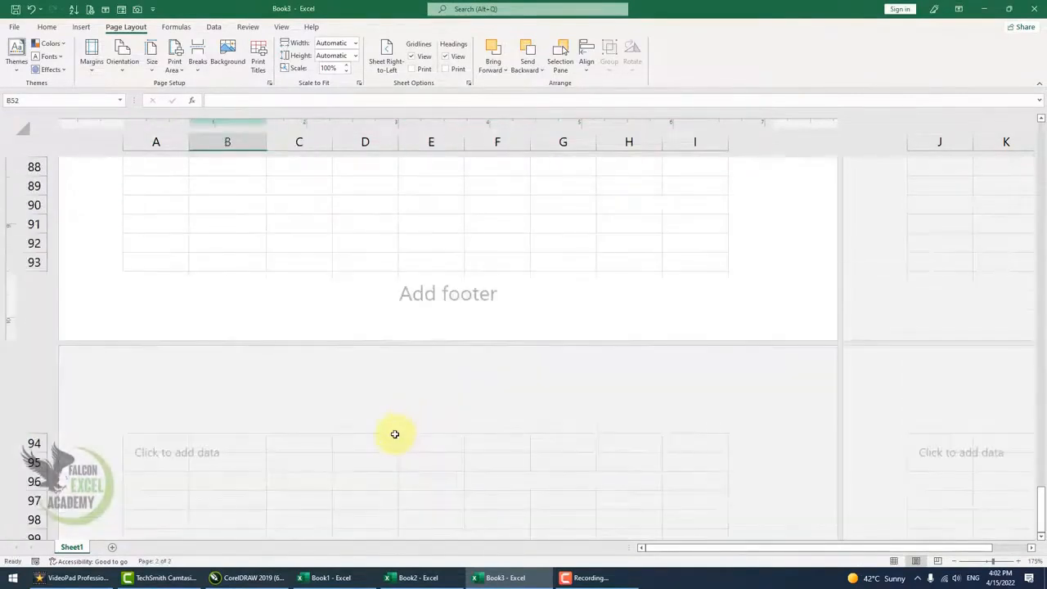
{"action": "left_click", "coordinate": [395, 435]}
{"action": "scroll", "coordinate": [439, 458], "scroll_direction": "down", "scroll_amount": 8}
{"action": "scroll", "coordinate": [471, 429], "scroll_direction": "down", "scroll_amount": 8}
{"action": "left_click", "coordinate": [386, 453]}
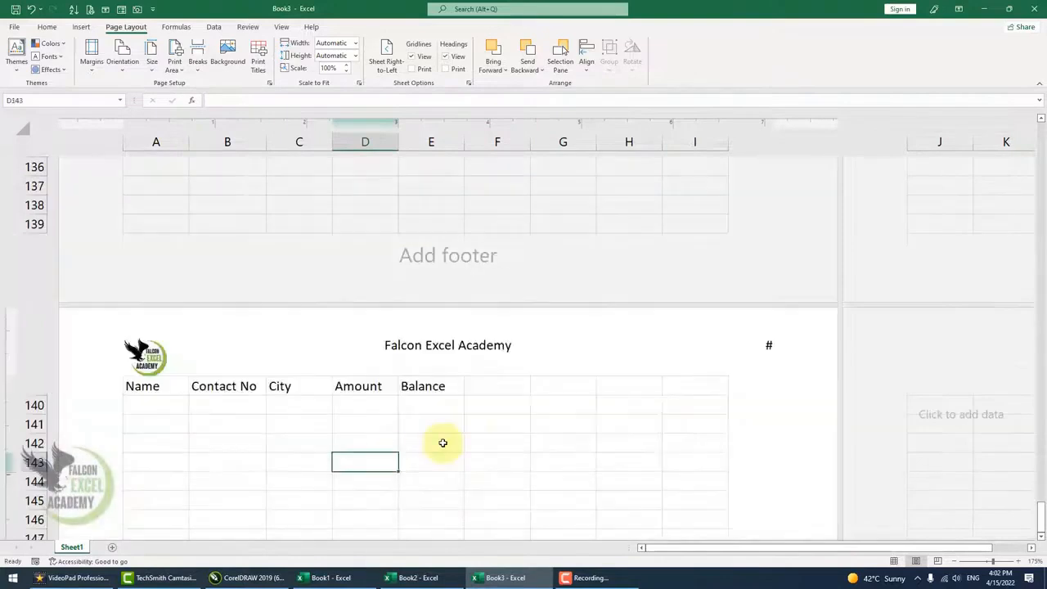
{"action": "scroll", "coordinate": [439, 442], "scroll_direction": "down", "scroll_amount": 15}
{"action": "scroll", "coordinate": [394, 444], "scroll_direction": "down", "scroll_amount": 18}
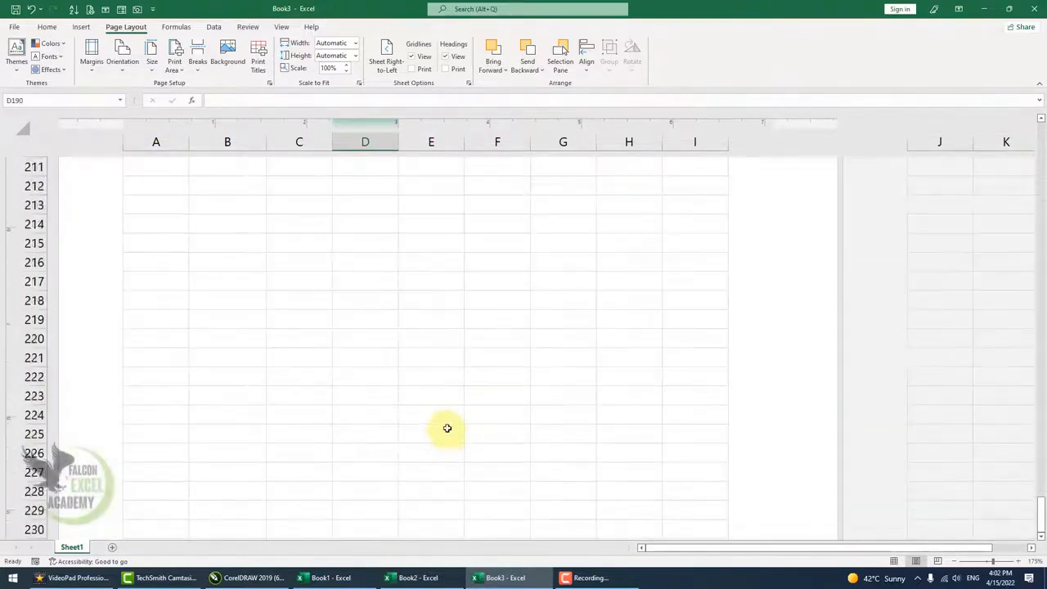
{"action": "left_click", "coordinate": [426, 456]}
{"action": "scroll", "coordinate": [445, 387], "scroll_direction": "up", "scroll_amount": 1}
{"action": "scroll", "coordinate": [445, 387], "scroll_direction": "up", "scroll_amount": 3}
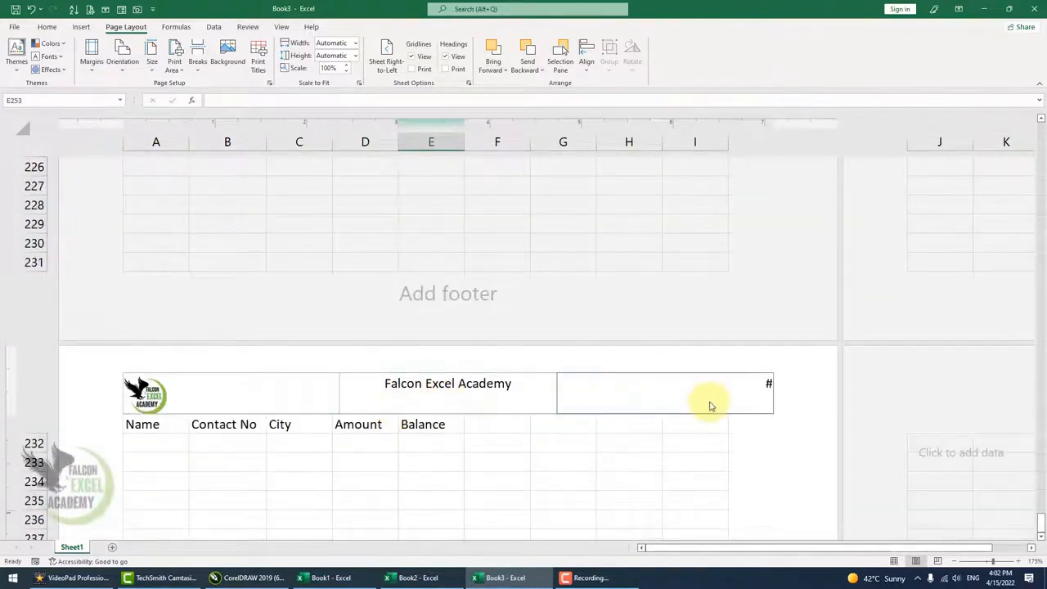
Enter sdf in cell H234 on the sixth page.
{"action": "left_click", "coordinate": [652, 483]}
{"action": "type", "text": "sdf"}
{"action": "left_click", "coordinate": [553, 498]}
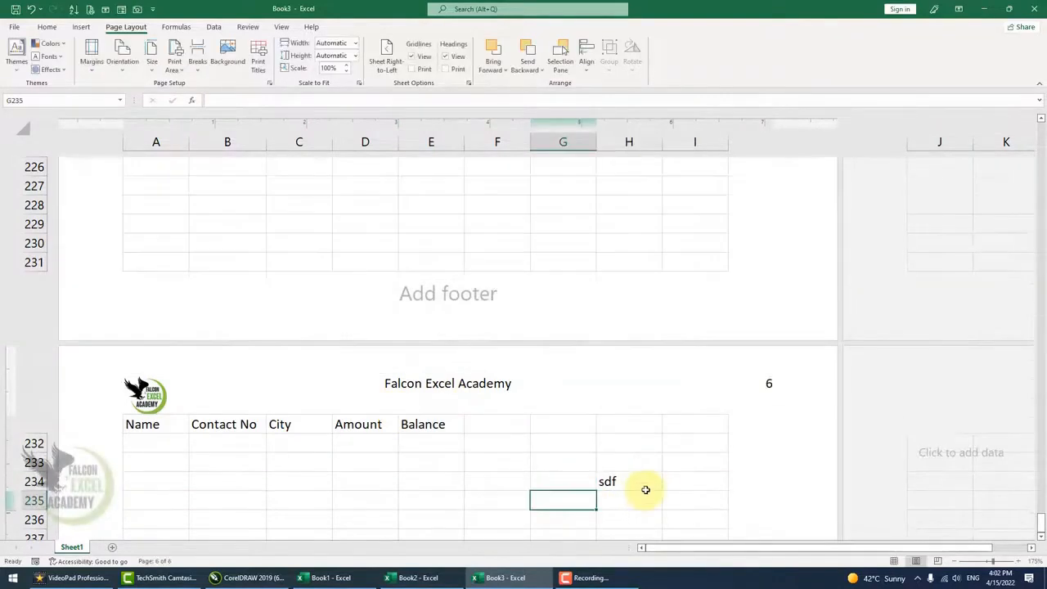
Open the print preview and page through the printed pages, then close it.
{"action": "key", "text": "ctrl+p"}
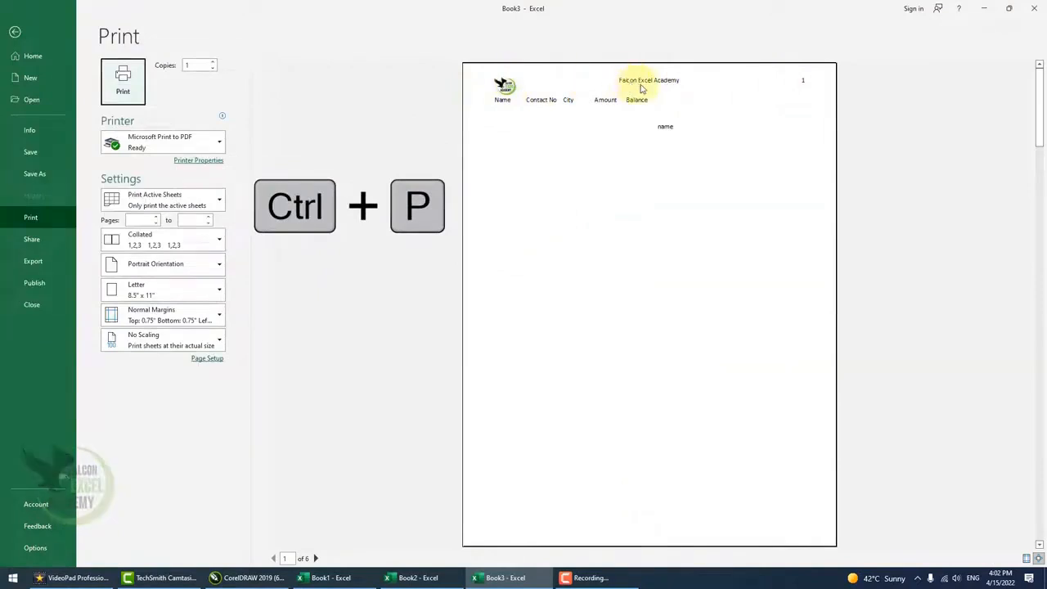
{"action": "left_click", "coordinate": [316, 558]}
{"action": "left_click", "coordinate": [315, 558]}
{"action": "left_click", "coordinate": [316, 558]}
{"action": "left_click", "coordinate": [316, 558]}
{"action": "left_click", "coordinate": [315, 558]}
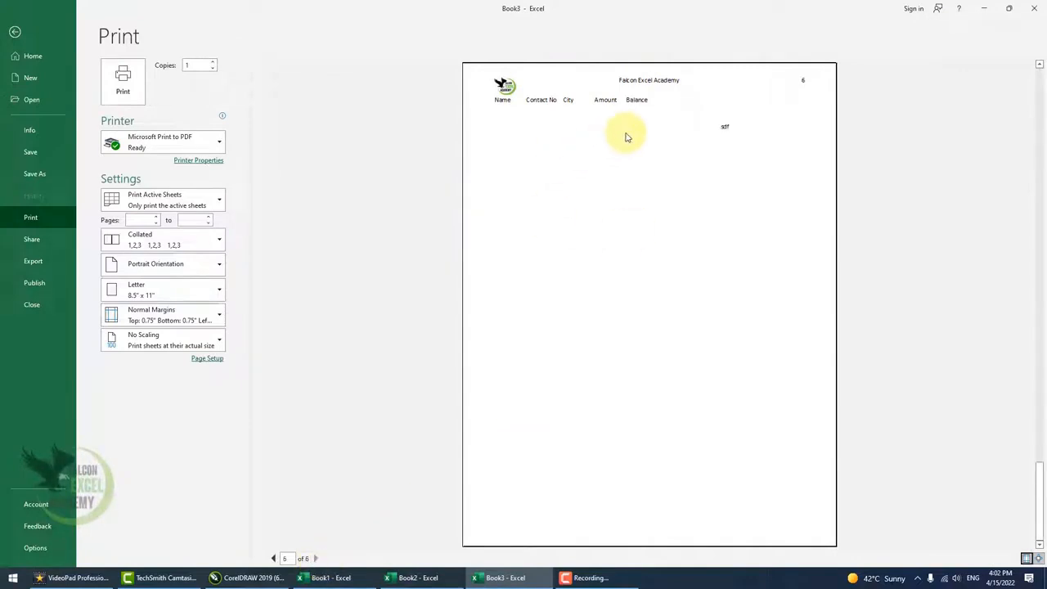
{"action": "key", "text": "Escape"}
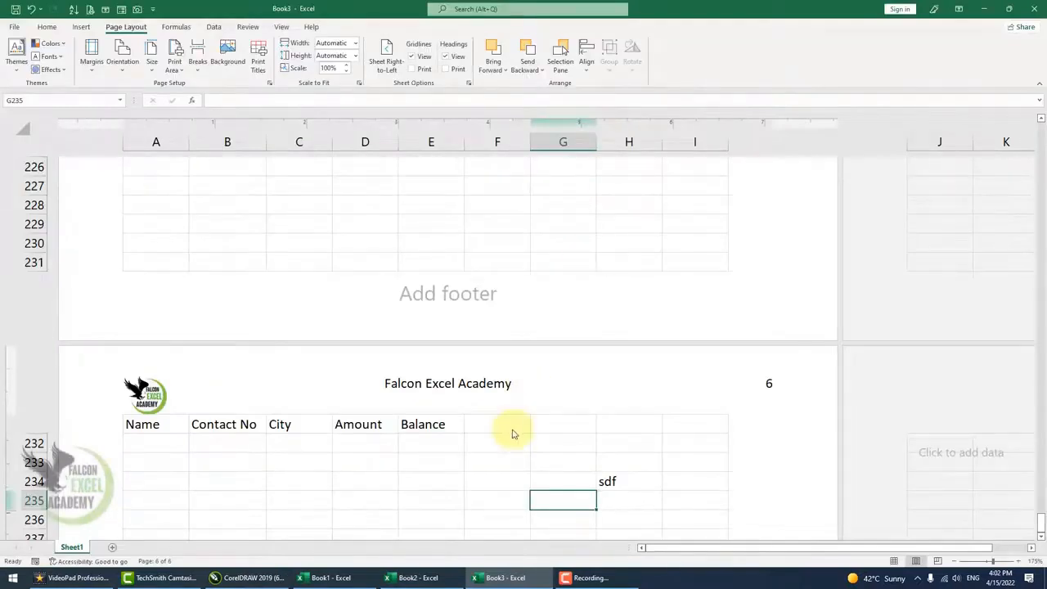
Switch the worksheet back to Normal view and briefly reopen and close the print preview.
{"action": "left_click", "coordinate": [175, 401]}
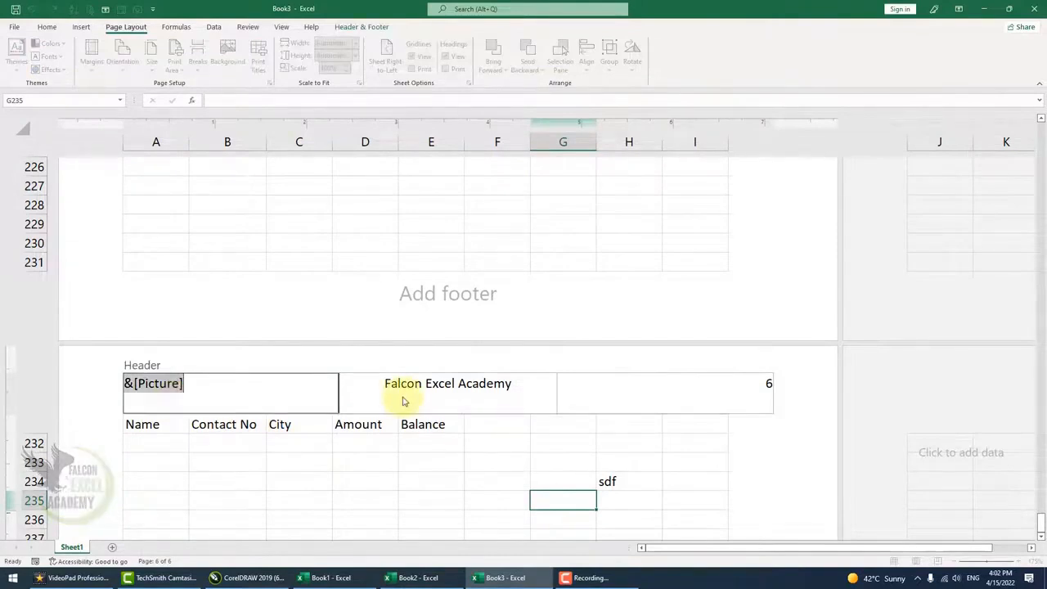
{"action": "left_click", "coordinate": [694, 501]}
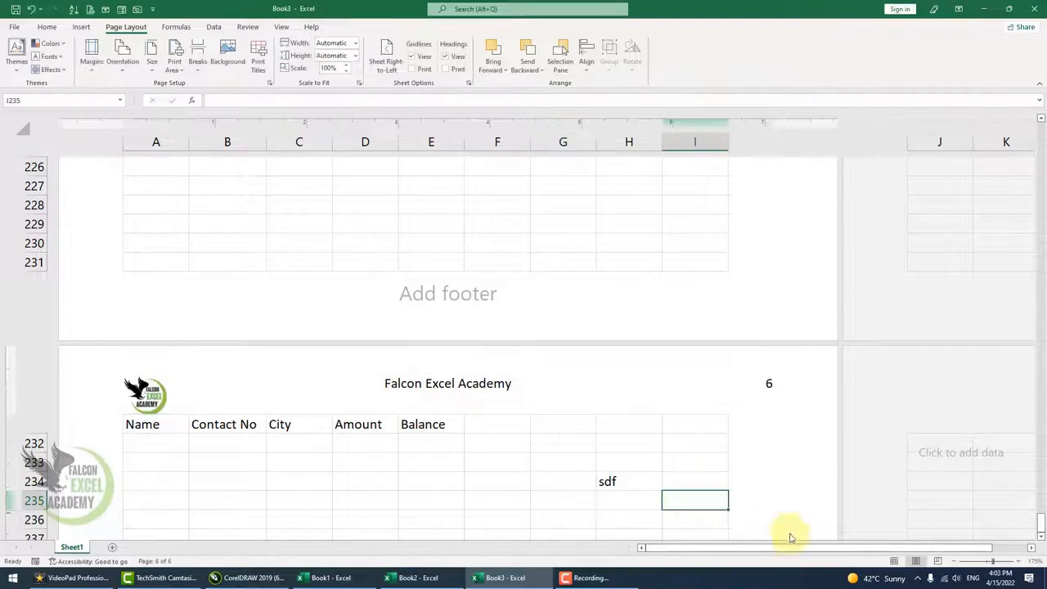
{"action": "left_click", "coordinate": [895, 563]}
{"action": "scroll", "coordinate": [275, 299], "scroll_direction": "up", "scroll_amount": 15}
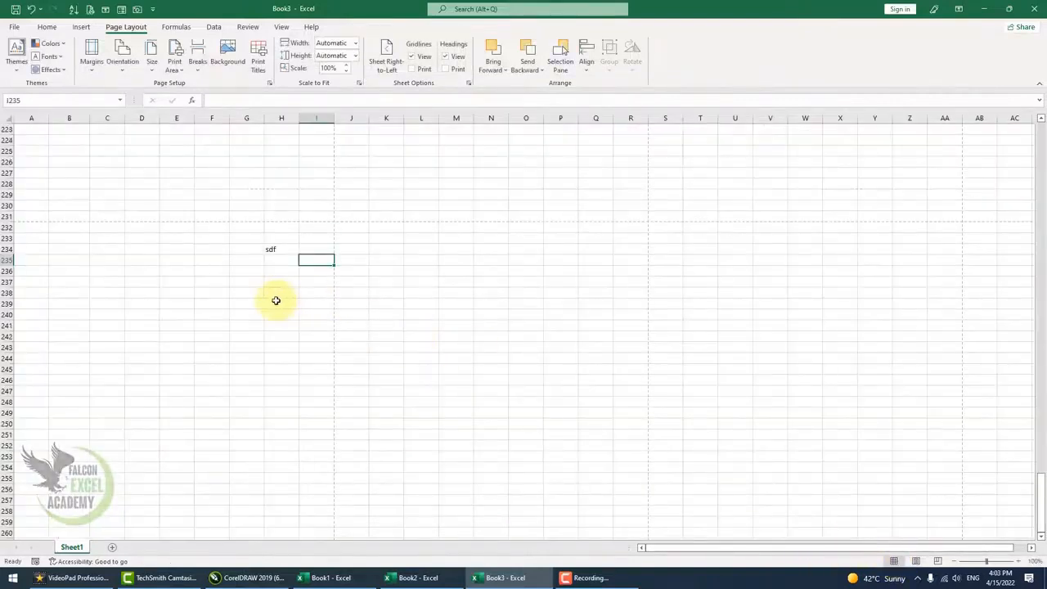
{"action": "key", "text": "ctrl+p"}
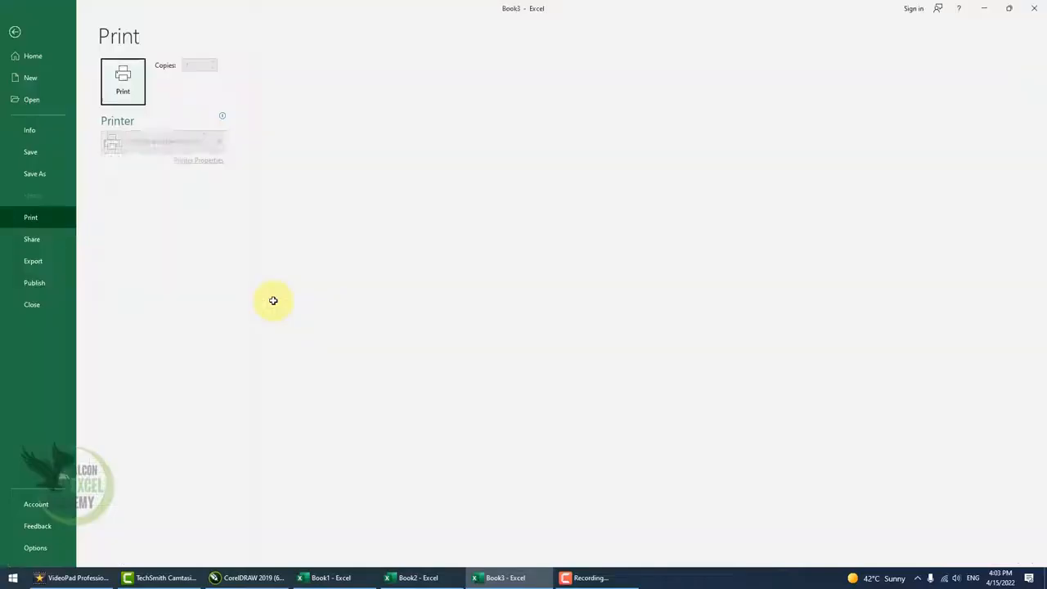
{"action": "key", "text": "Escape"}
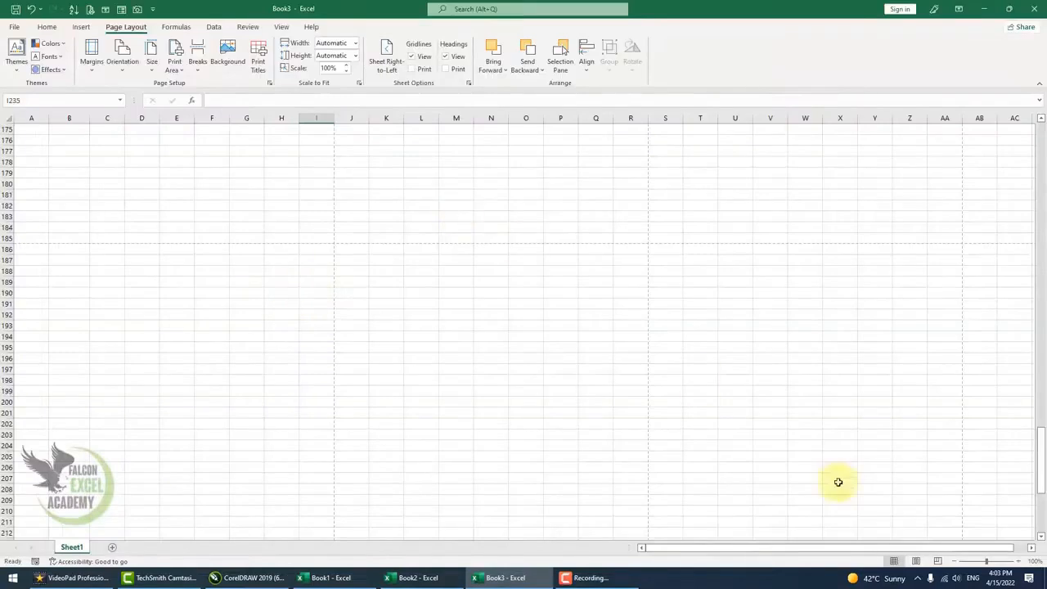
Switch to Page Layout view and delete the logo, the Falcon Excel Academy title and the page number from the page header.
{"action": "left_click", "coordinate": [915, 561]}
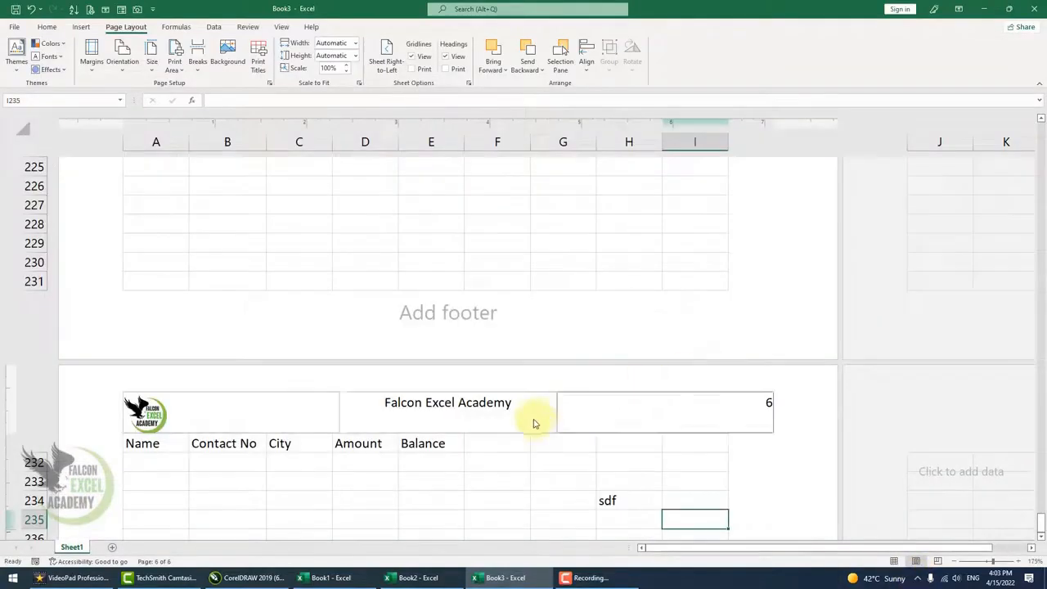
{"action": "left_click", "coordinate": [198, 415]}
{"action": "key", "text": "Delete"}
{"action": "left_click", "coordinate": [463, 420]}
{"action": "key", "text": "Delete"}
{"action": "left_click", "coordinate": [757, 419]}
{"action": "key", "text": "Delete"}
{"action": "left_click", "coordinate": [594, 484]}
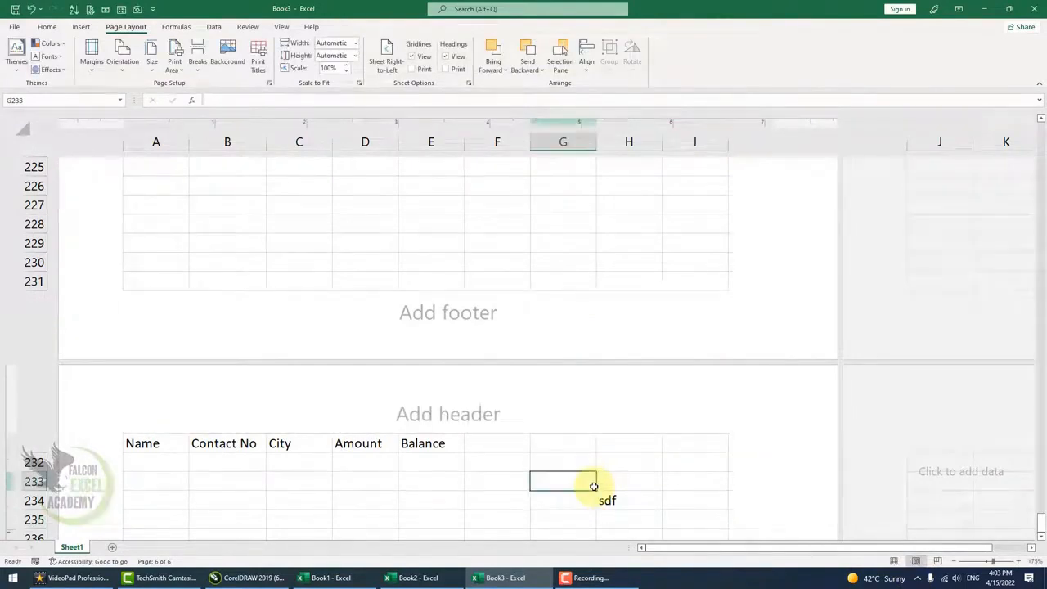
Open the print preview, page forward through the printed pages, and close it.
{"action": "key", "text": "ctrl+p"}
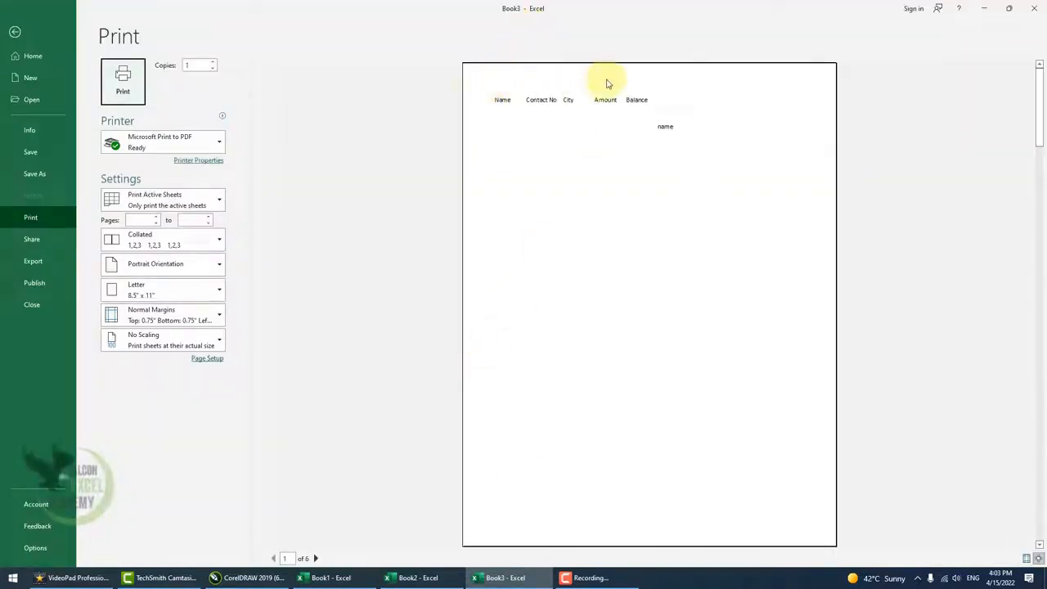
{"action": "left_click", "coordinate": [316, 557]}
{"action": "left_click", "coordinate": [316, 558]}
{"action": "left_click", "coordinate": [316, 558]}
{"action": "left_click", "coordinate": [316, 558]}
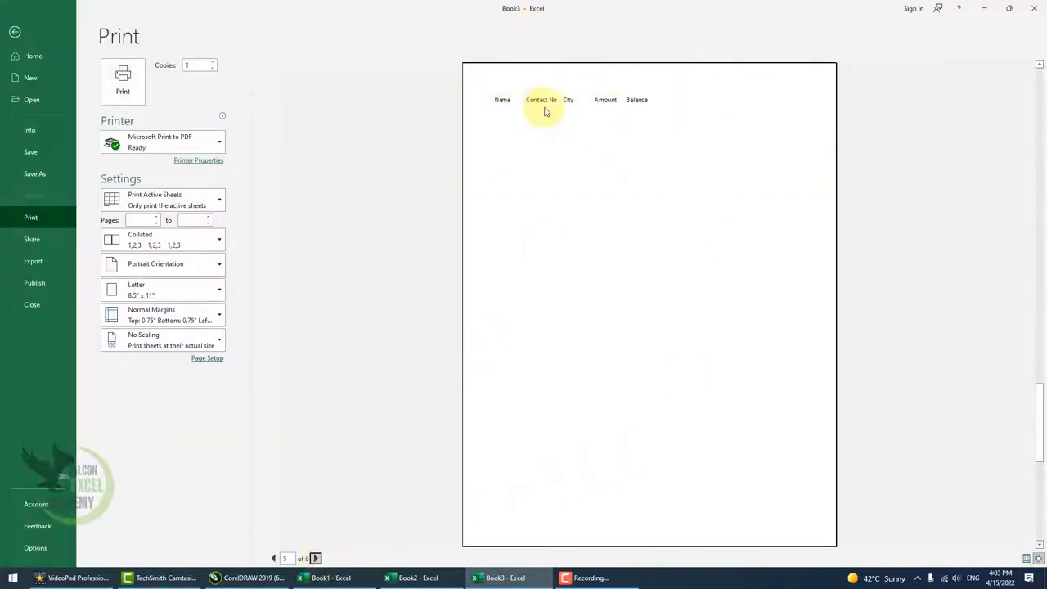
{"action": "key", "text": "Escape"}
Clear the rows to repeat at top in the Print Titles page setup and confirm.
{"action": "scroll", "coordinate": [409, 235], "scroll_direction": "up", "scroll_amount": 20}
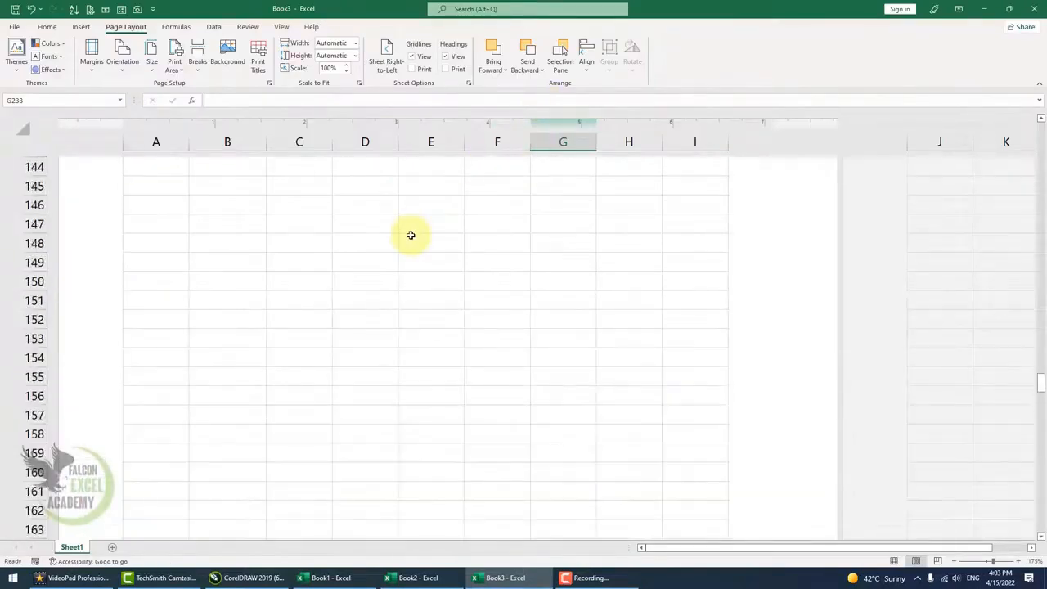
{"action": "scroll", "coordinate": [410, 234], "scroll_direction": "up", "scroll_amount": 8}
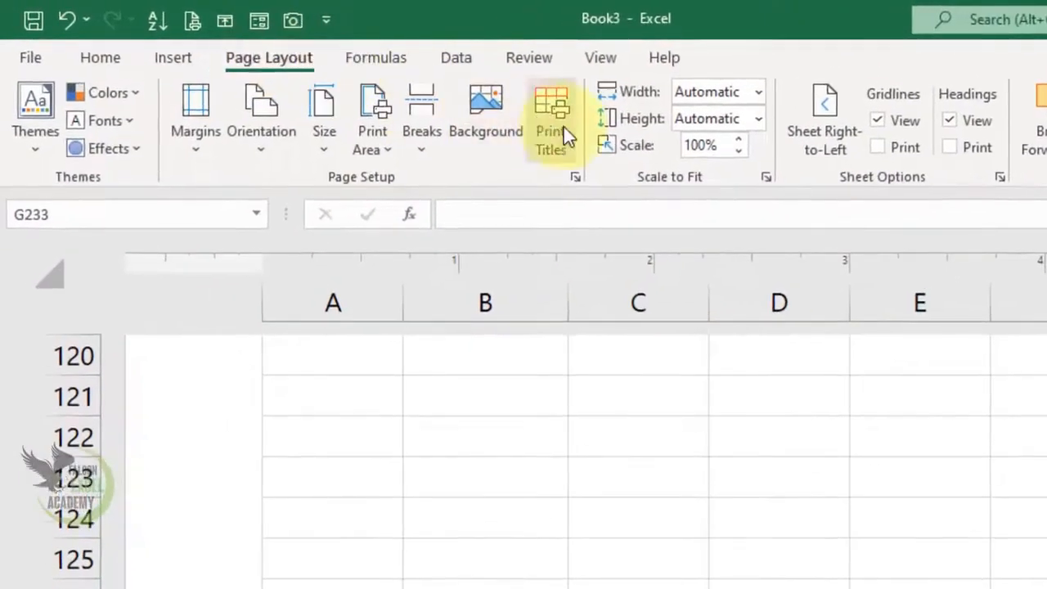
{"action": "left_click", "coordinate": [561, 130]}
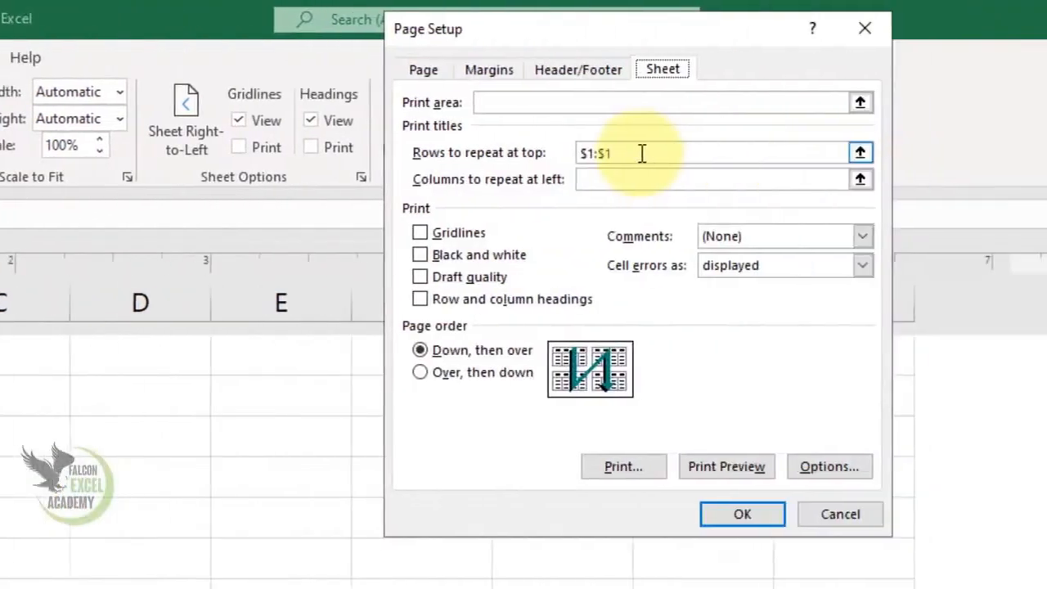
{"action": "left_click_drag", "start_coordinate": [637, 154], "coordinate": [523, 157]}
{"action": "key", "text": "Delete"}
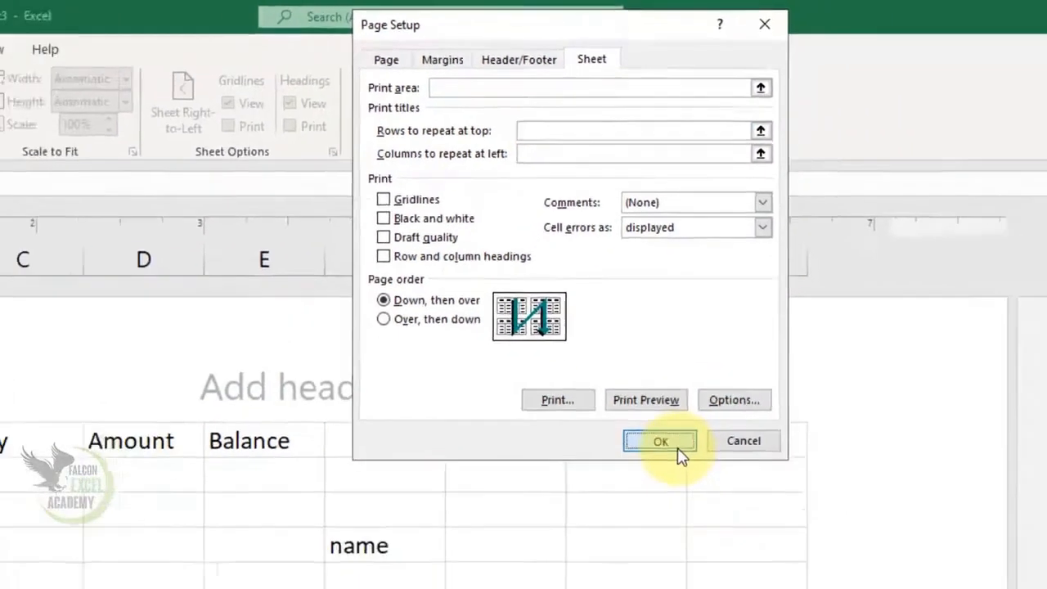
{"action": "left_click", "coordinate": [664, 514]}
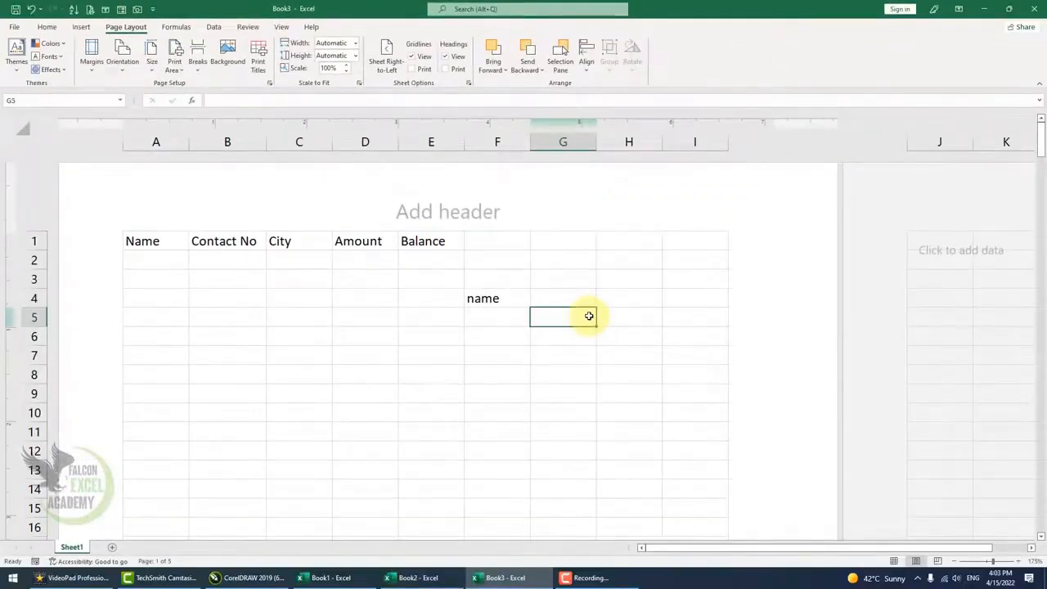
Open the print preview, page through all printed pages to the last one, and close it.
{"action": "key", "text": "ctrl+p"}
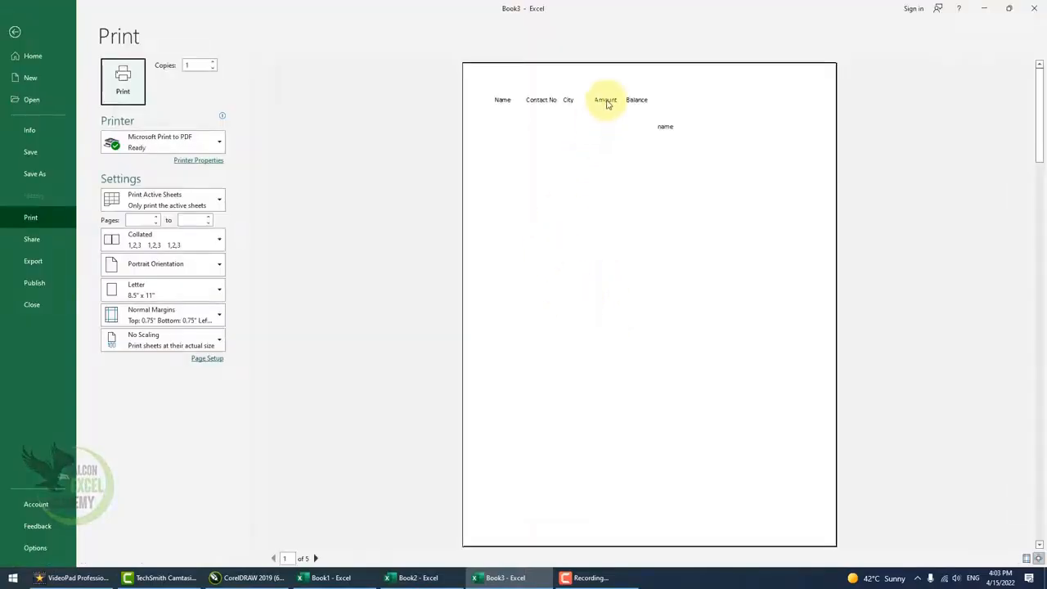
{"action": "left_click", "coordinate": [316, 558]}
{"action": "left_click", "coordinate": [315, 558]}
{"action": "left_click", "coordinate": [315, 558]}
{"action": "left_click", "coordinate": [316, 558]}
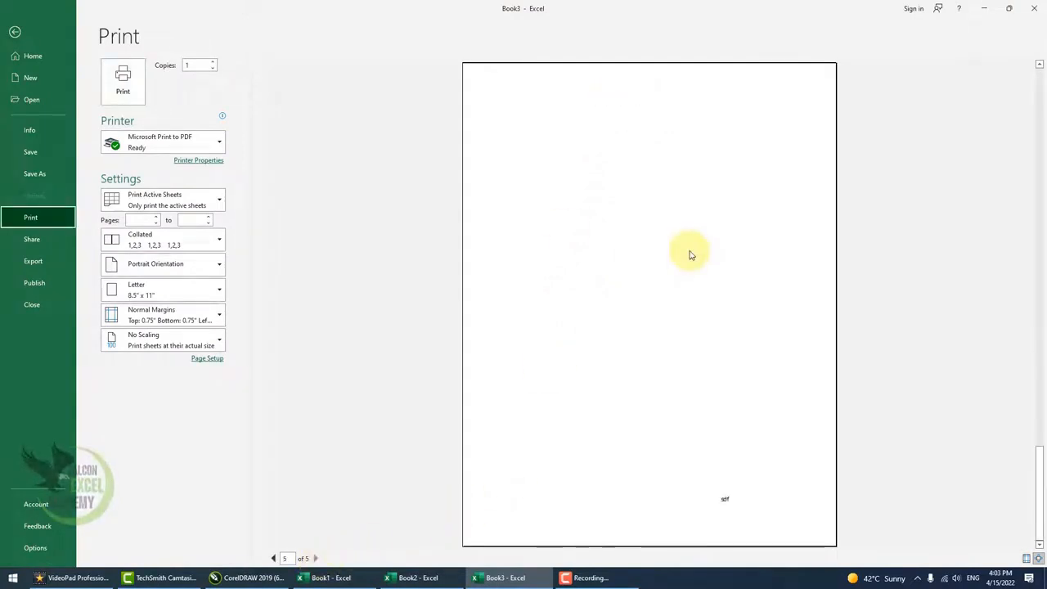
{"action": "key", "text": "Escape"}
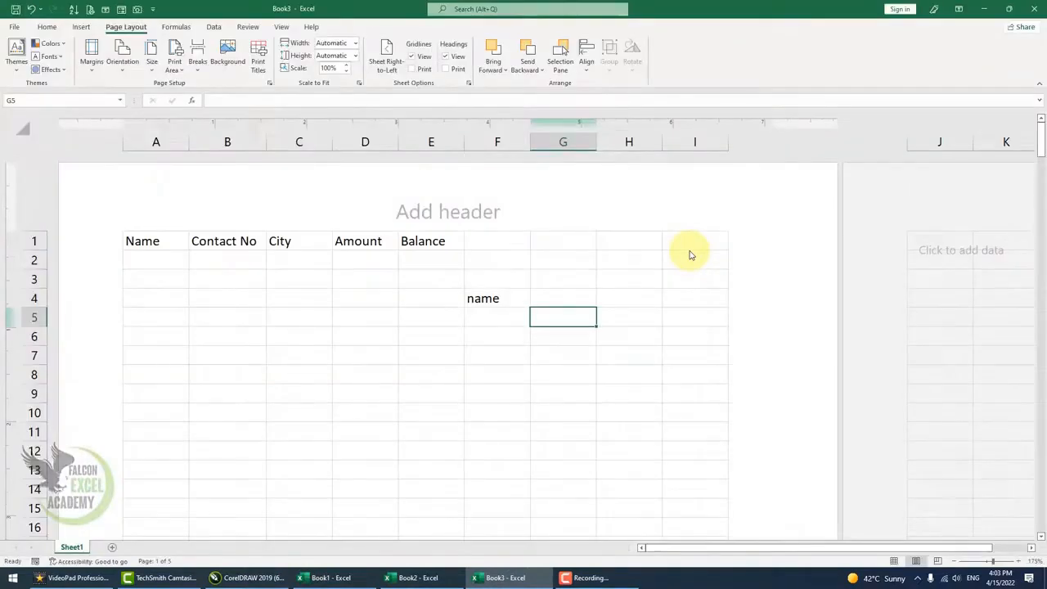